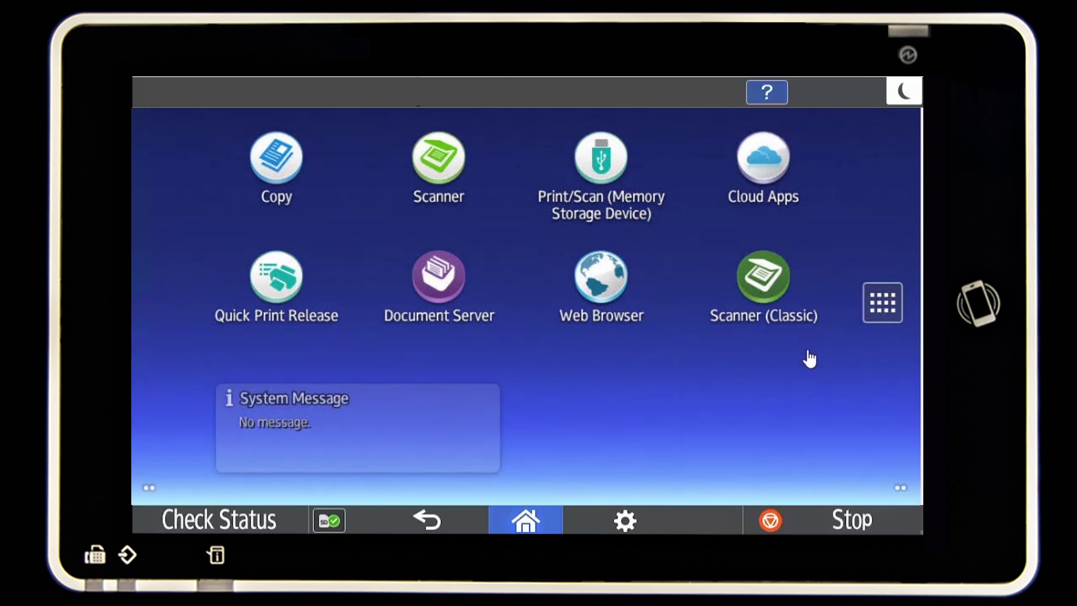
Step: Check the panel's SMTP server settings: smtp.gmail.com, port 465, SSL on, left unchanged
left_click(891, 315)
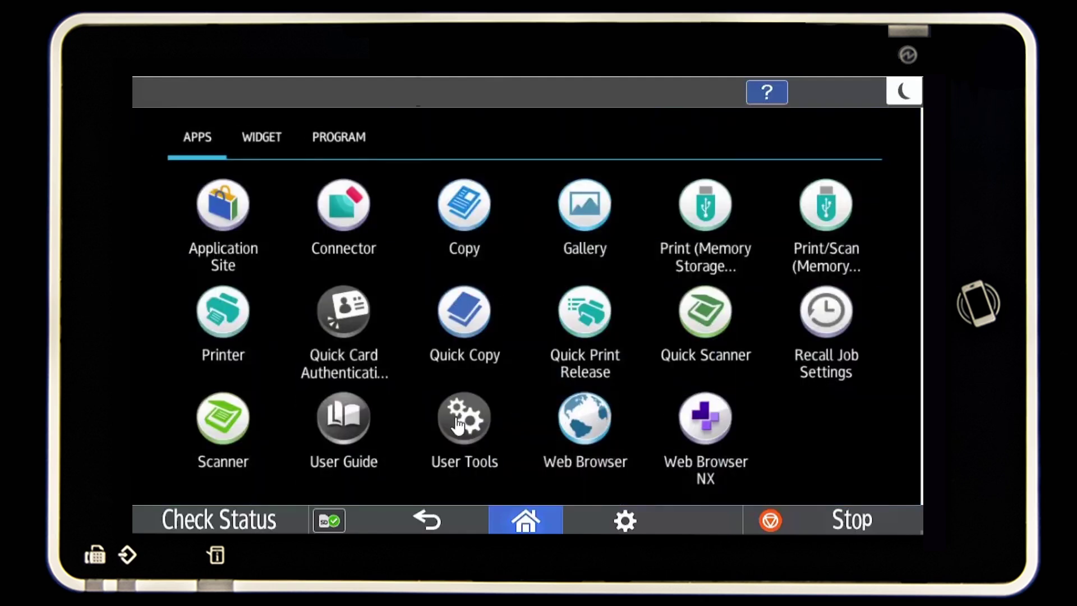
left_click(459, 425)
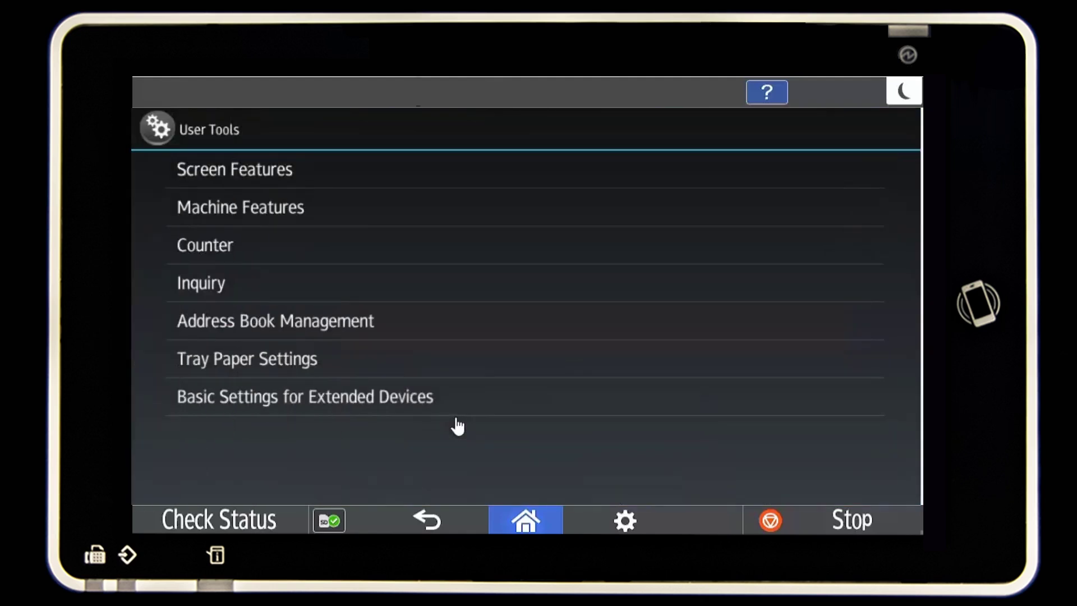
left_click(254, 210)
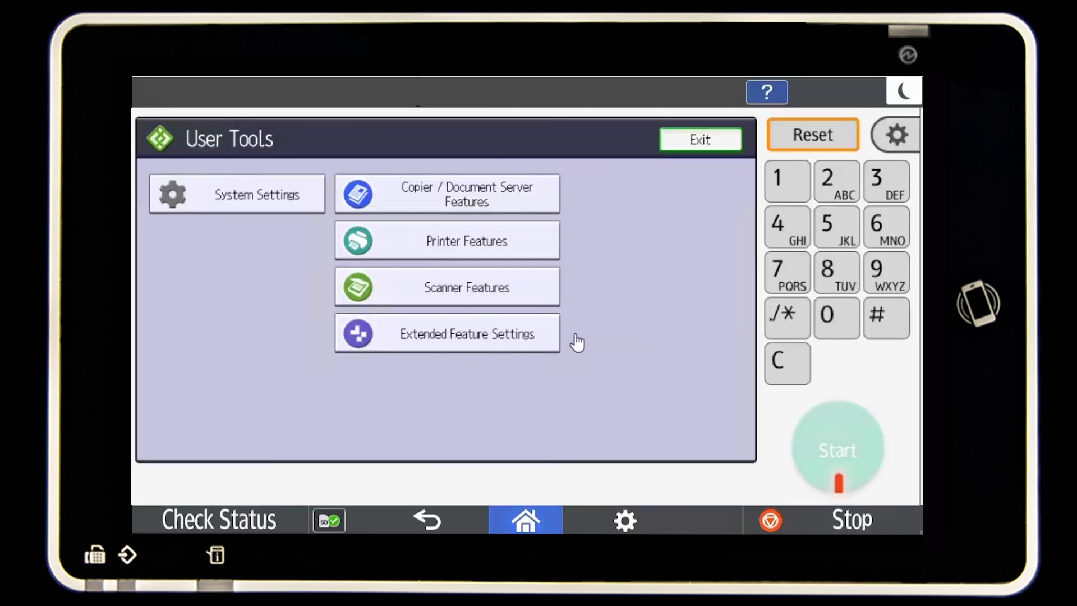
left_click(277, 197)
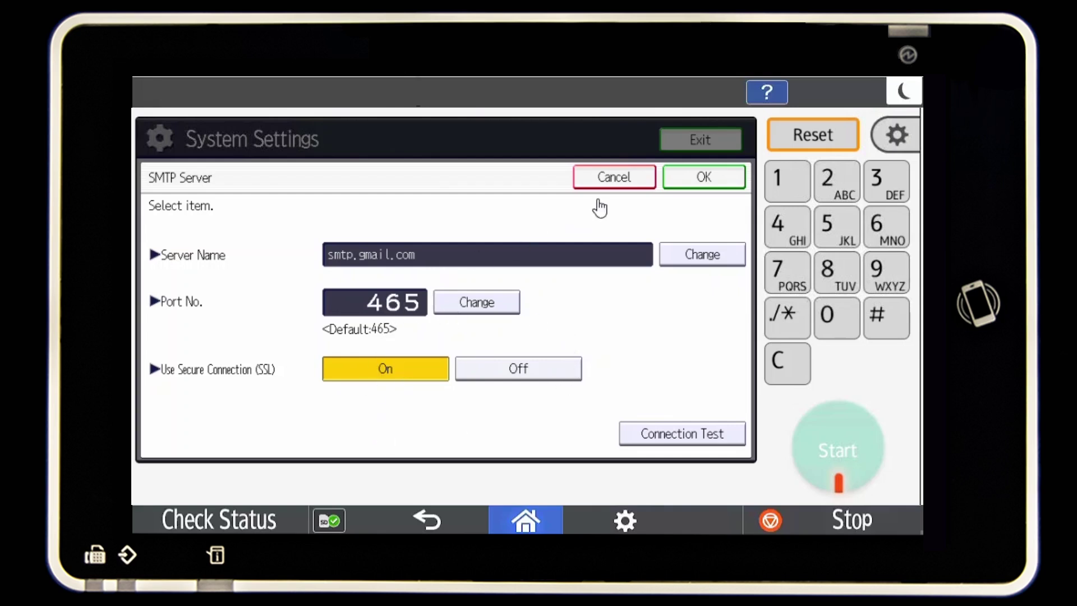
left_click(638, 177)
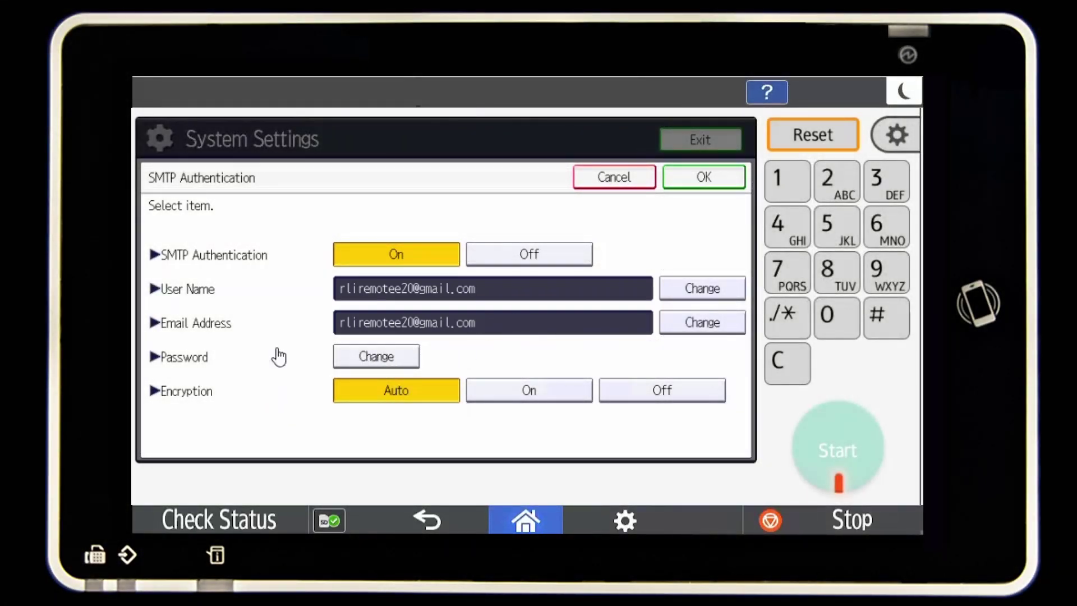
Step: Close SMTP Authentication unchanged, returning to the File Transfer settings
left_click(616, 185)
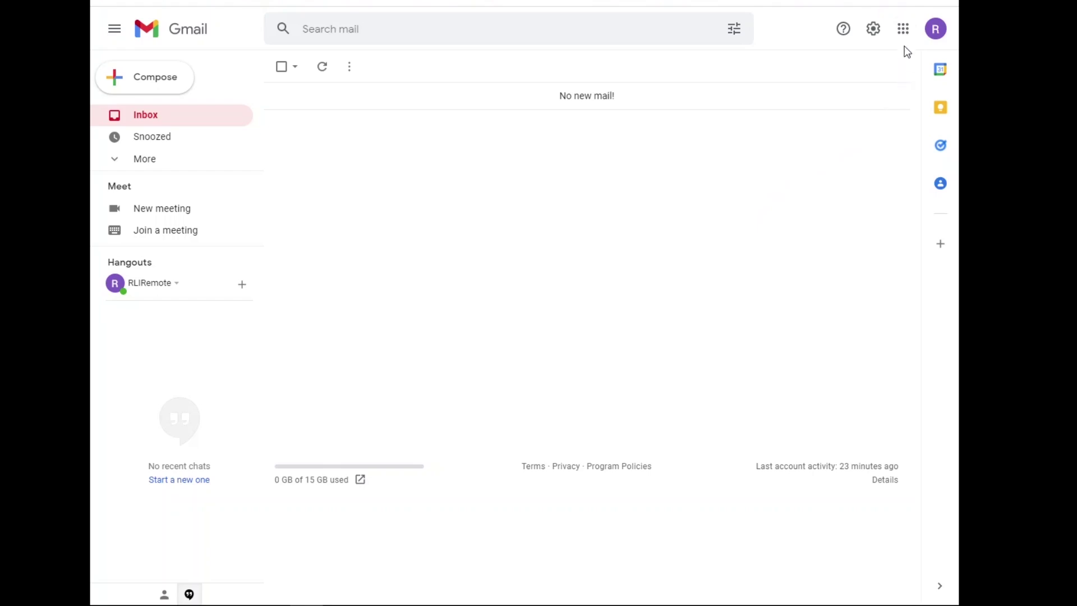
Step: On the Google Account Security page, confirm Less secure app access is On and view its help
left_click(904, 29)
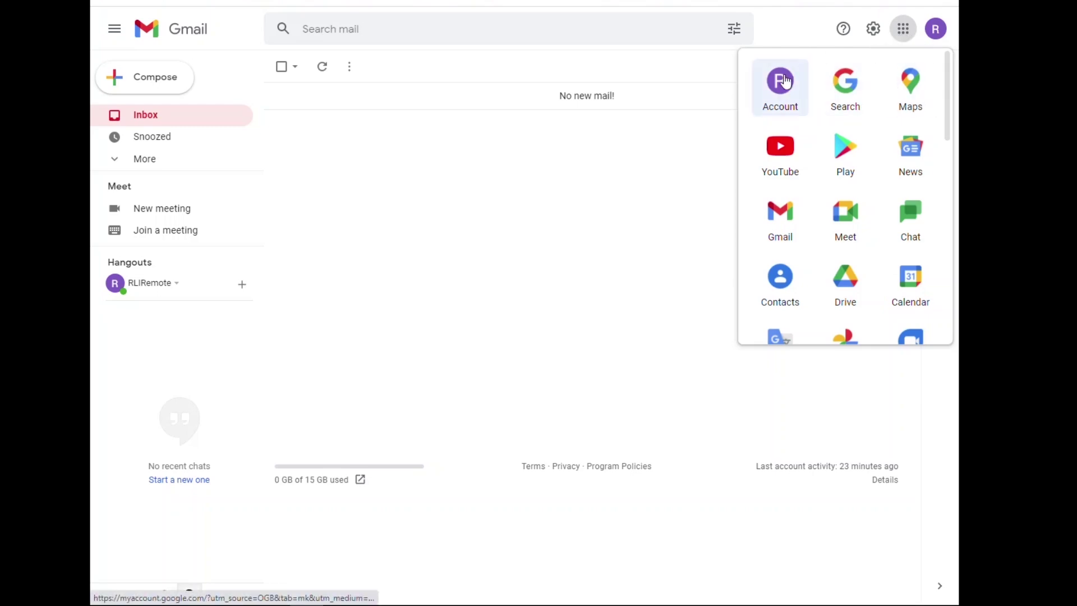
left_click(790, 73)
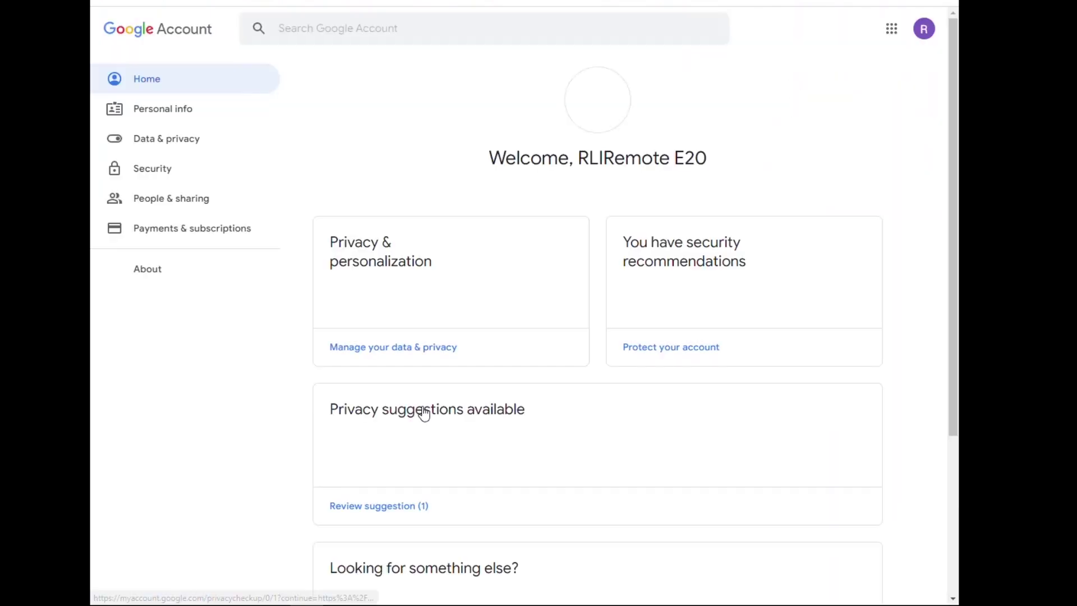
left_click(144, 176)
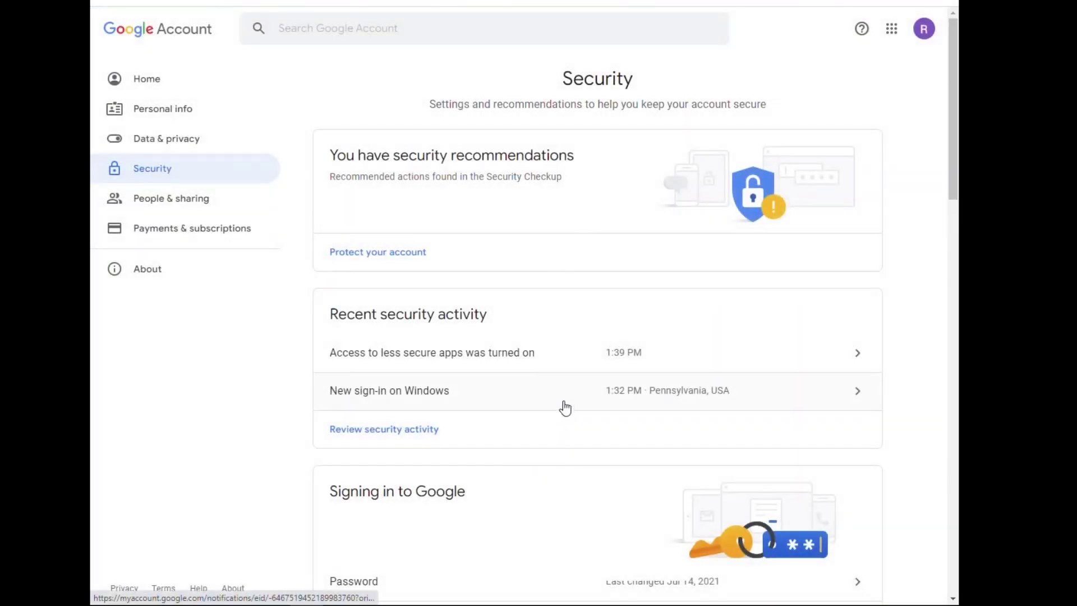
scroll(566, 408, "down", 8)
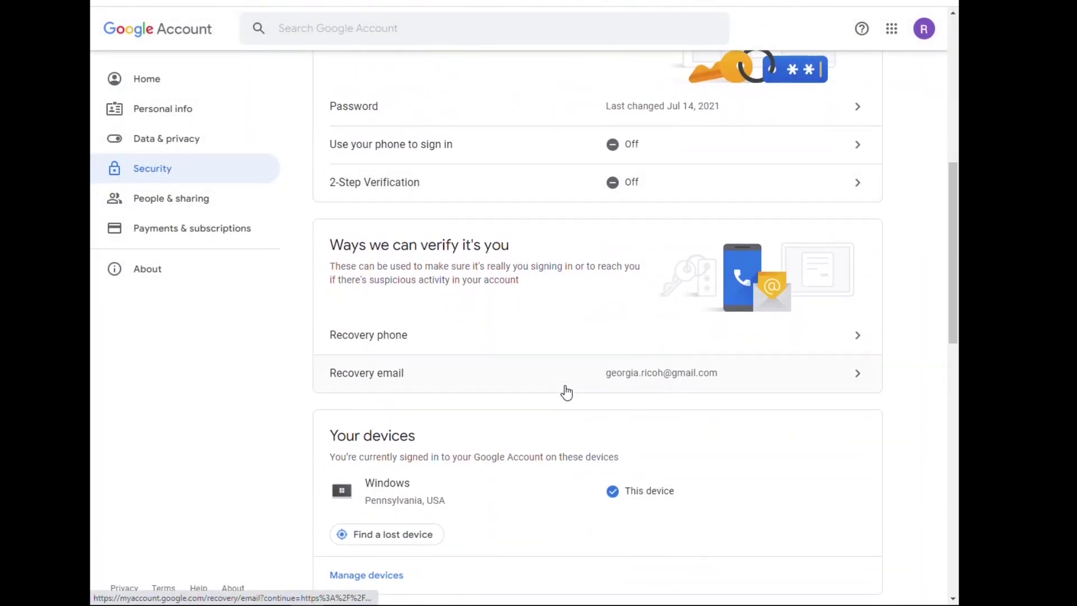
scroll(567, 392, "down", 3)
scroll(561, 391, "down", 3)
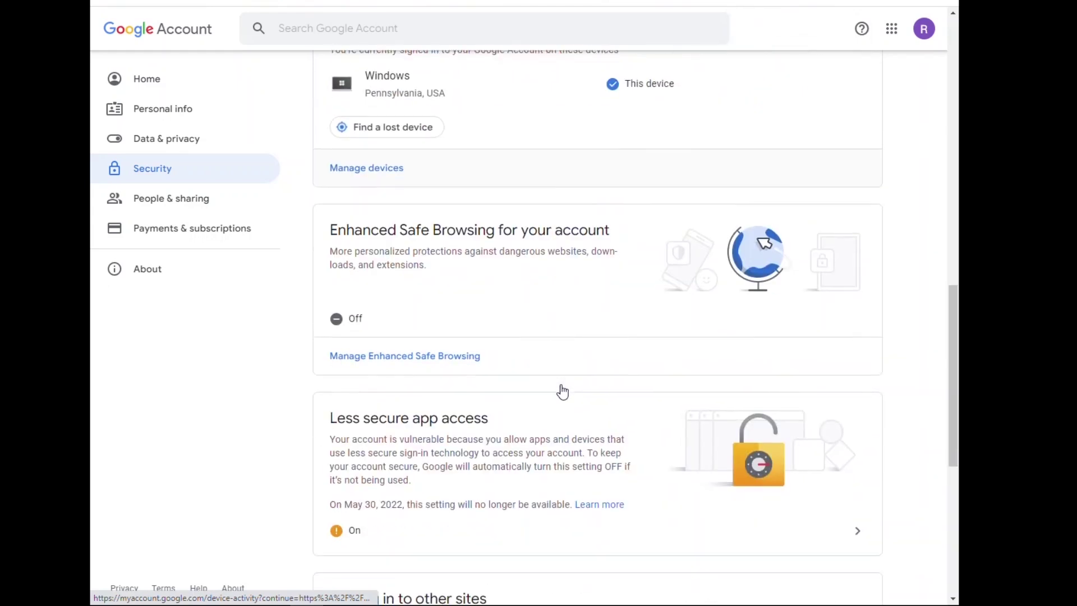
scroll(564, 391, "down", 2)
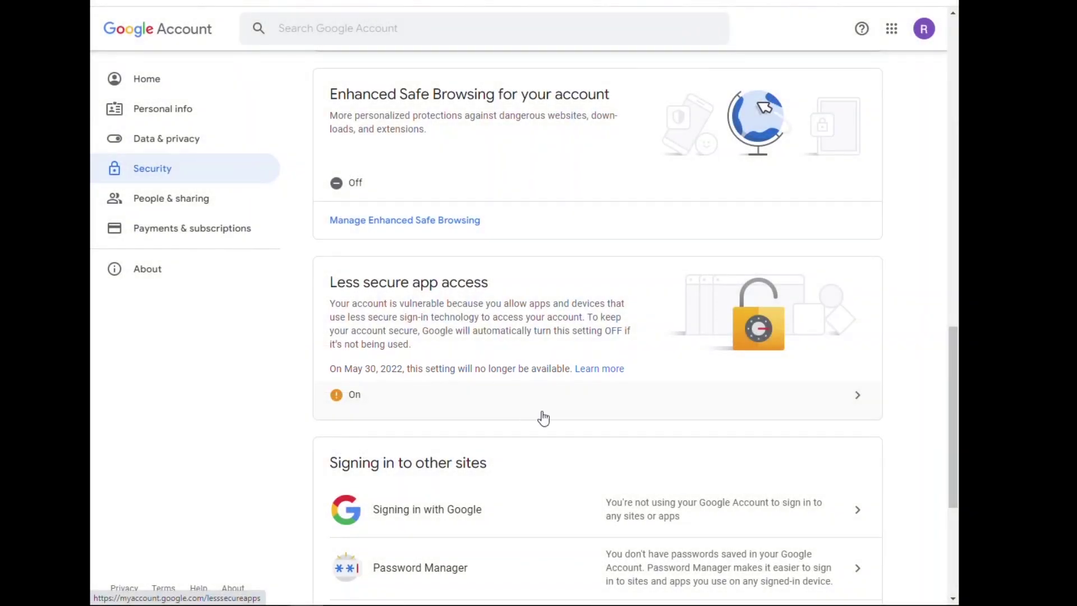
left_click(604, 369)
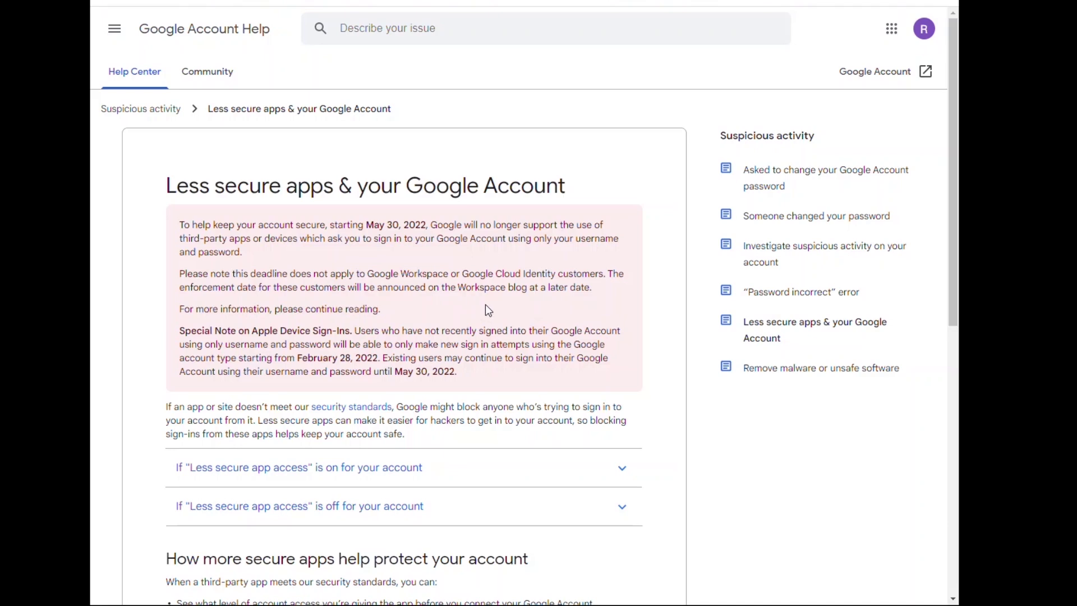
Step: Read the 'Less secure apps & your Google Account' help article
scroll(487, 309, "down", 2)
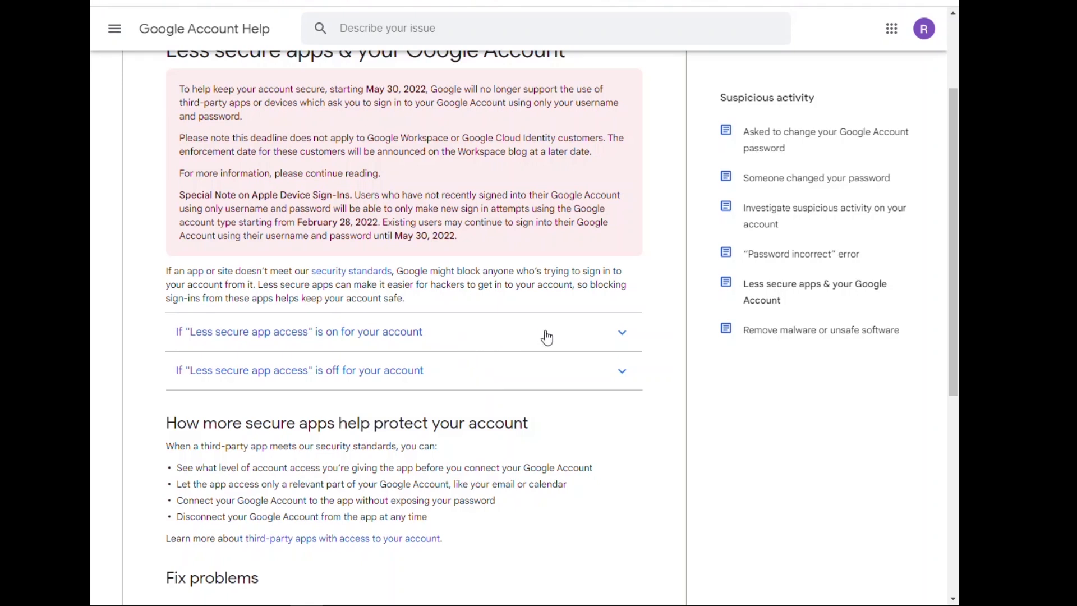
scroll(516, 317, "up", 2)
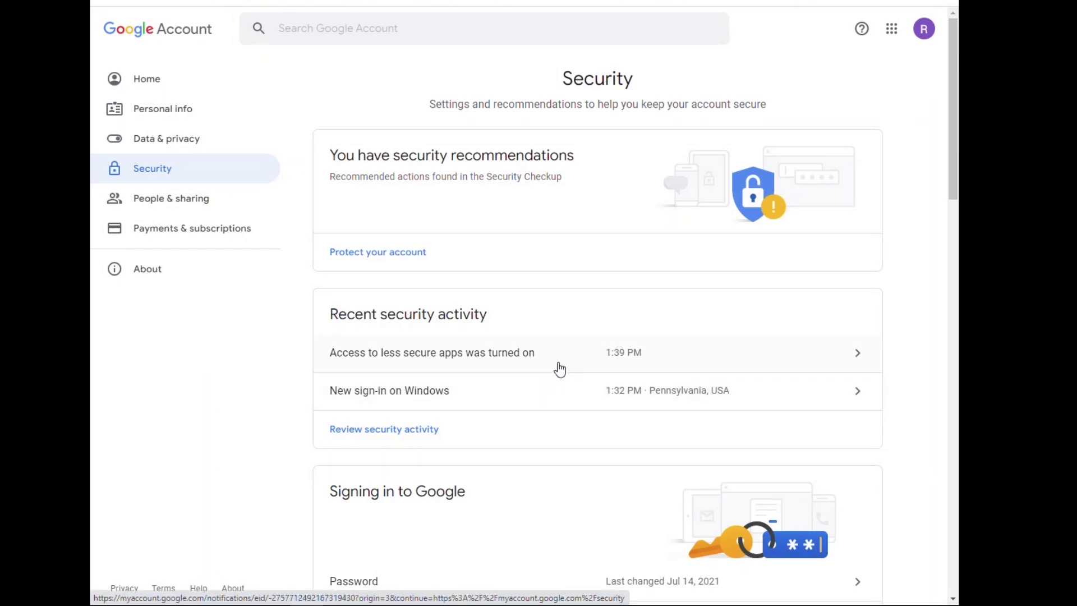
scroll(546, 351, "down", 6)
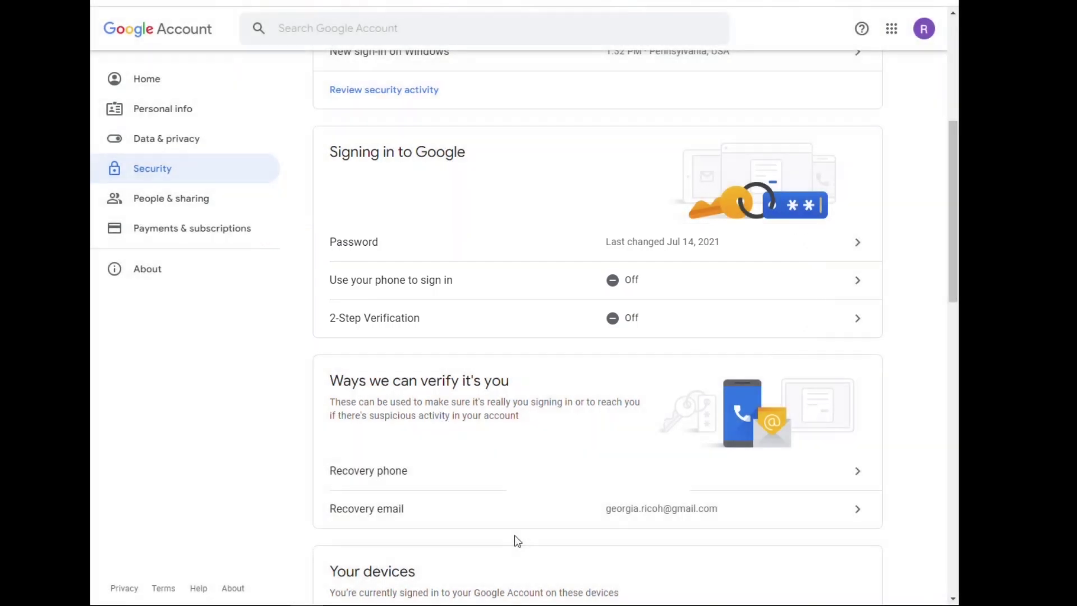
scroll(527, 501, "down", 6)
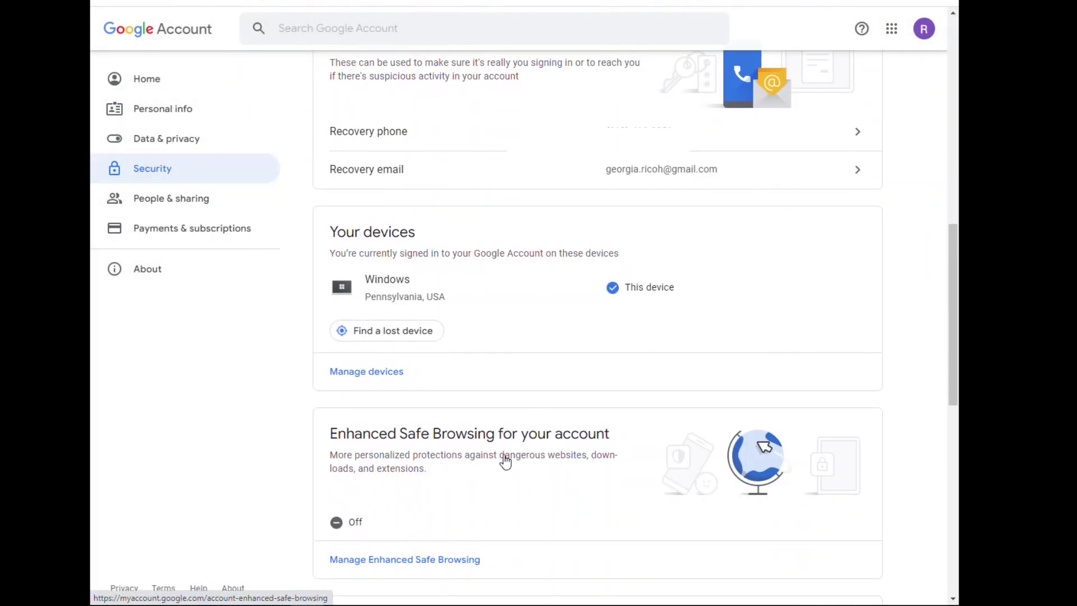
scroll(497, 492, "down", 7)
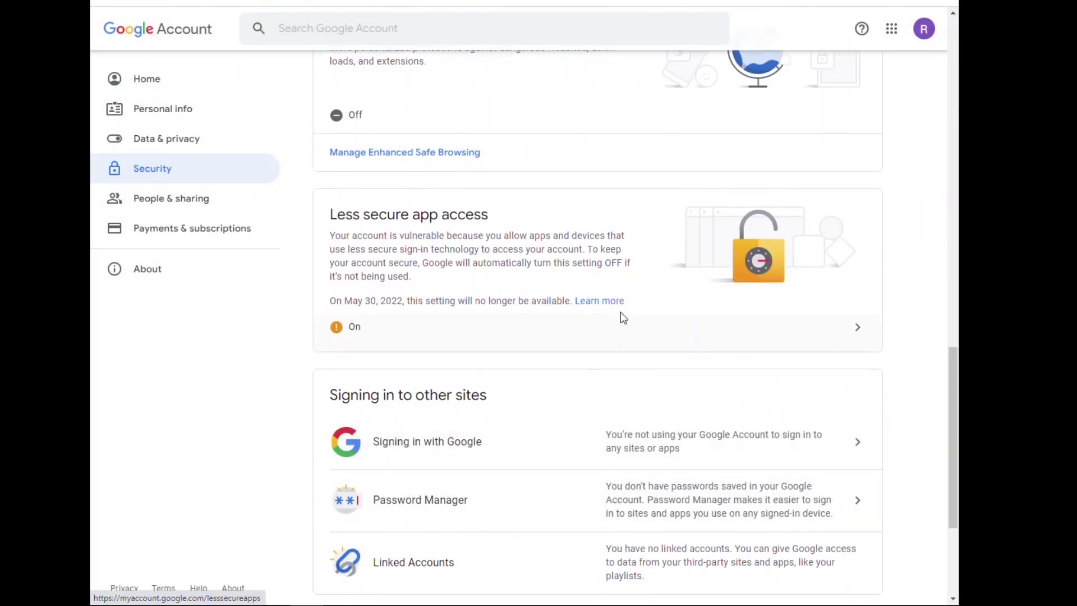
scroll(540, 376, "up", 12)
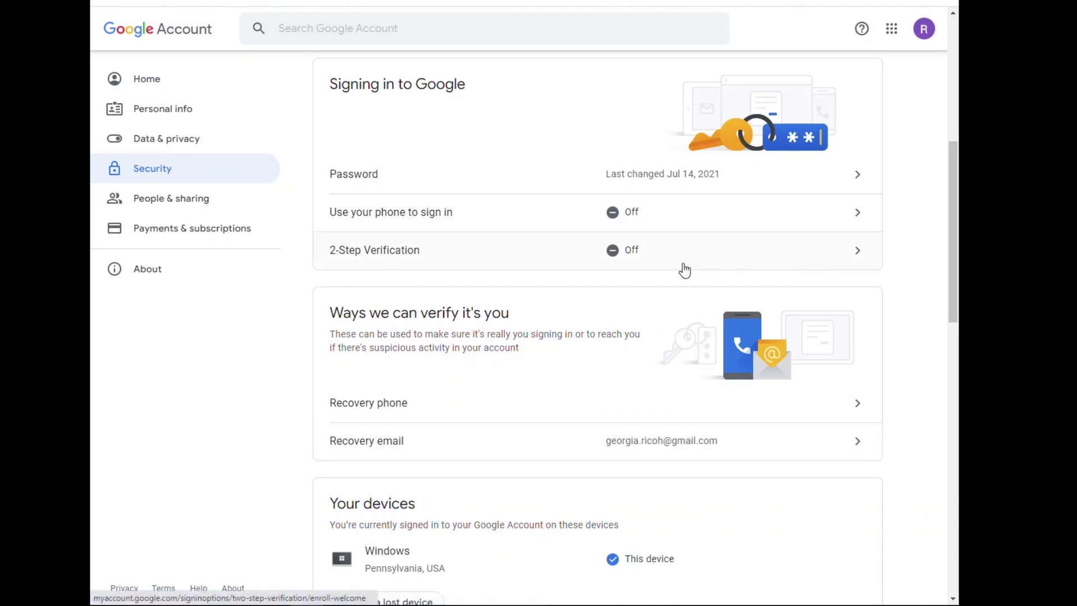
Step: Start 2-Step Verification setup, re-verify the account password and confirm the phone number
left_click(634, 256)
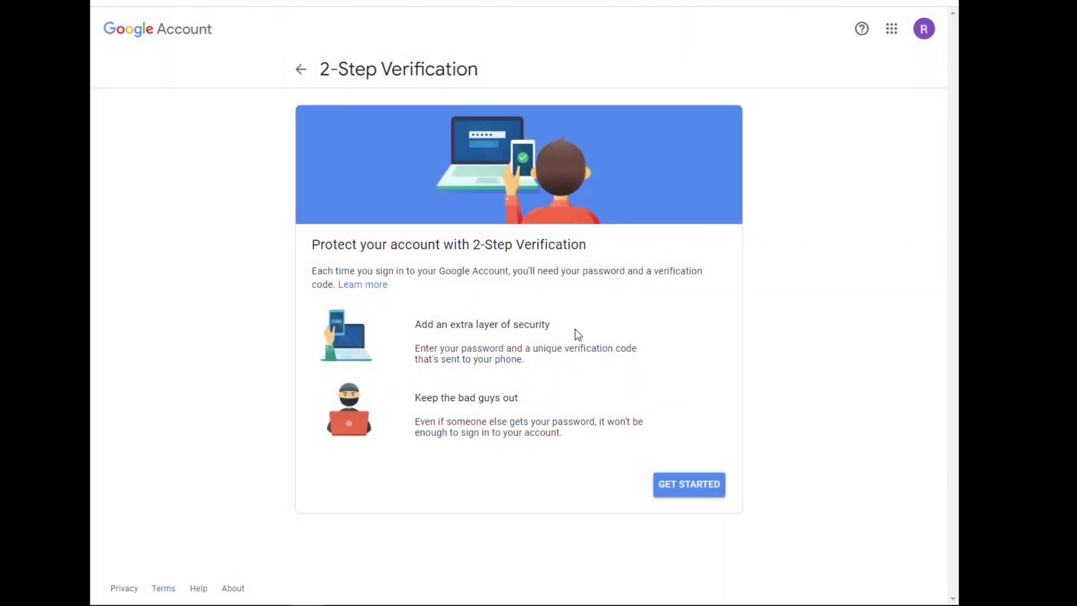
left_click(669, 489)
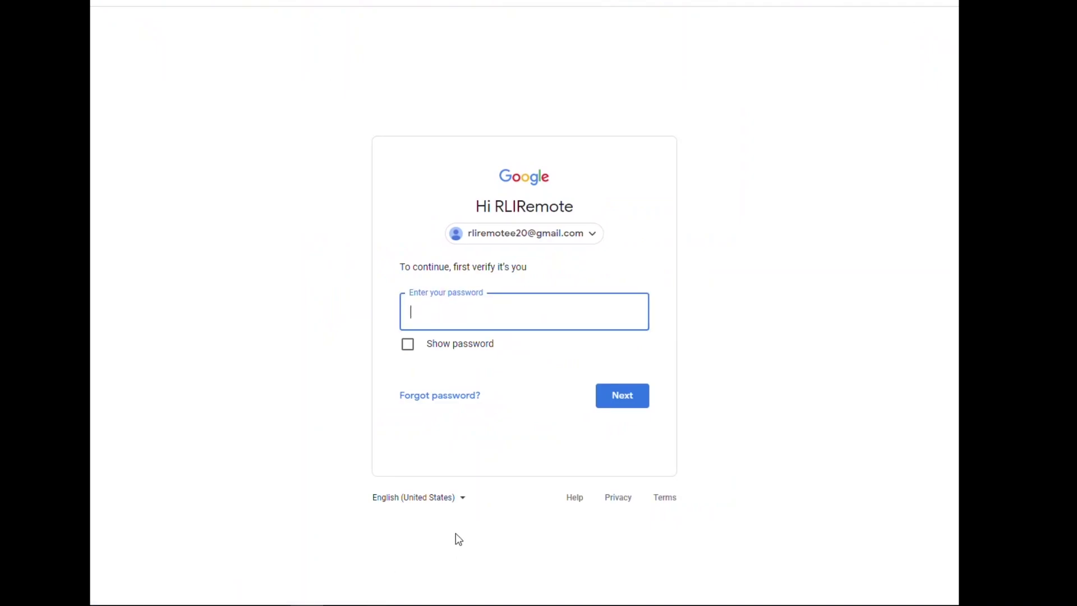
key("Return")
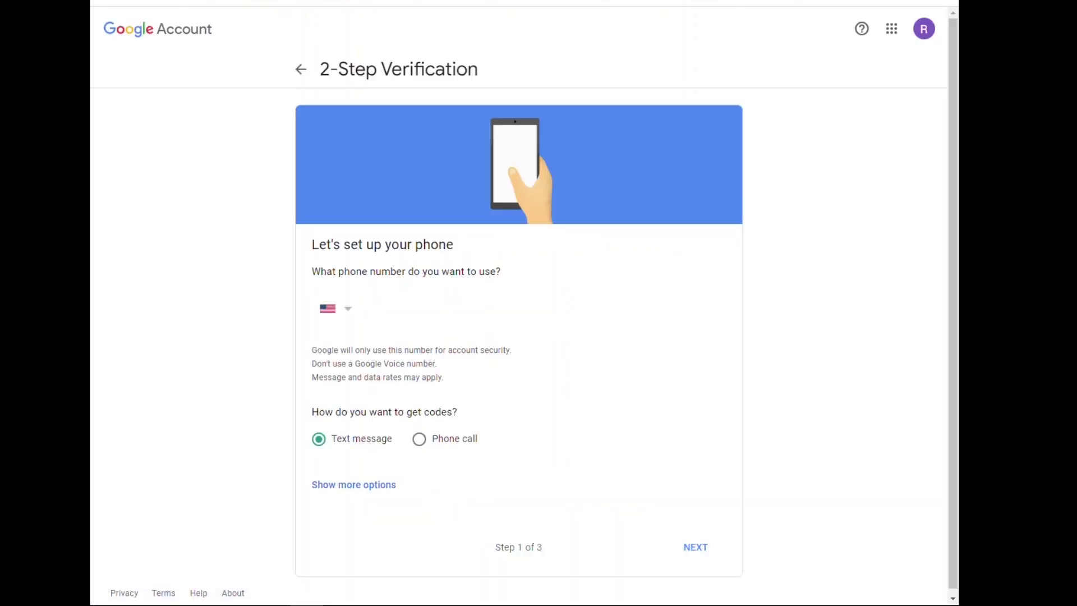
left_click(698, 550)
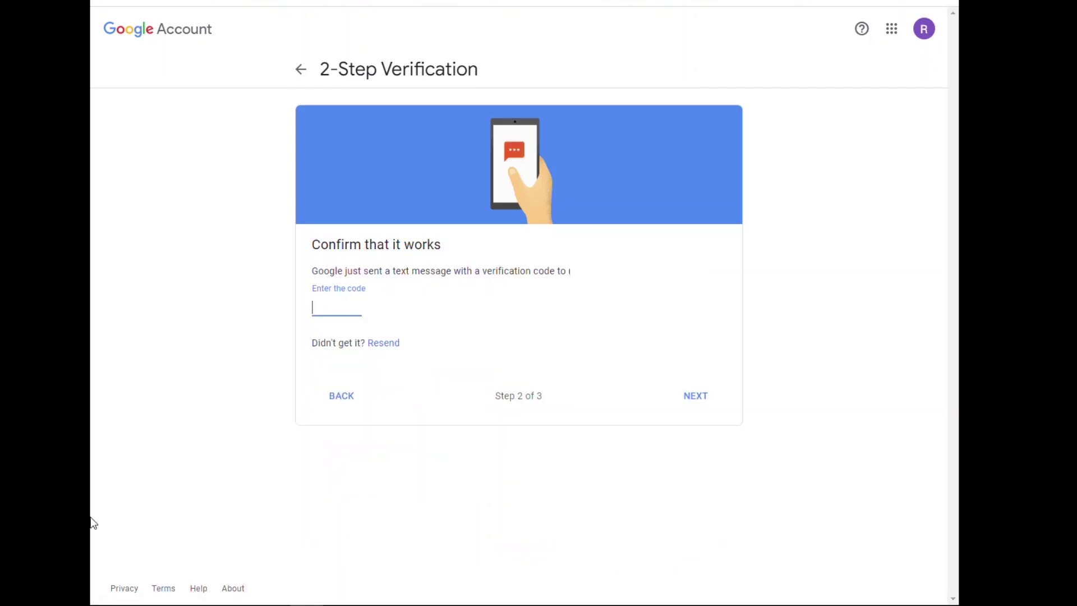
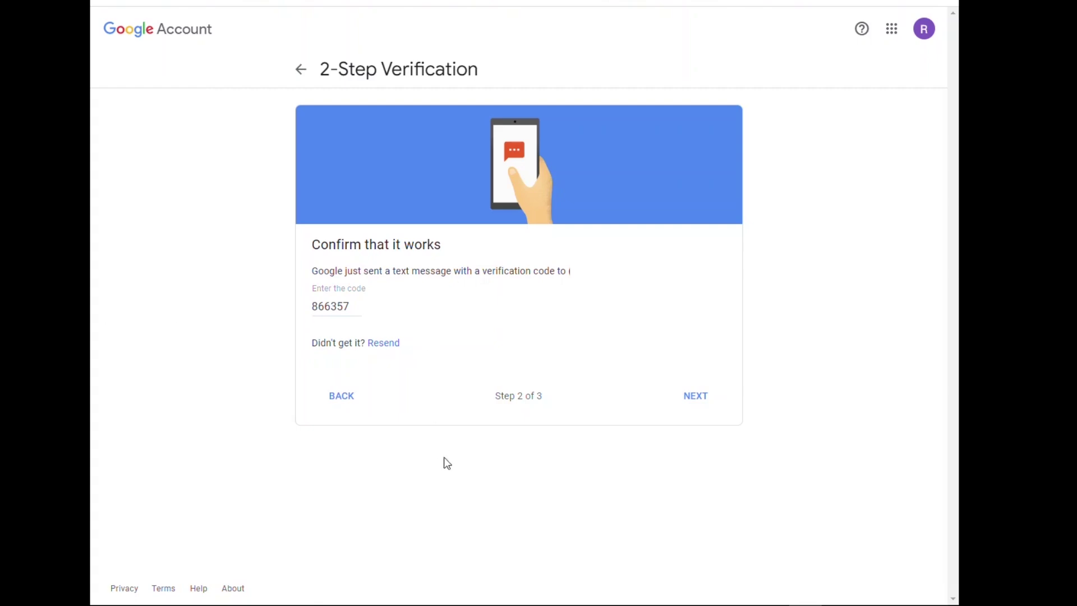
Step: Enter the texted verification code, turn 2-Step Verification on, and return to Security
left_click(698, 399)
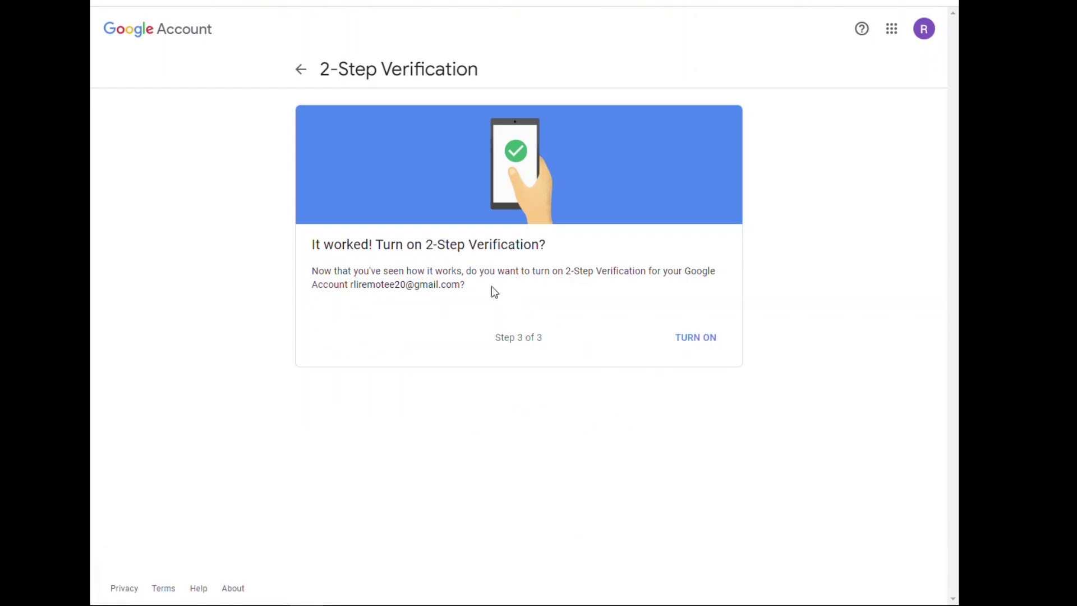
left_click(702, 342)
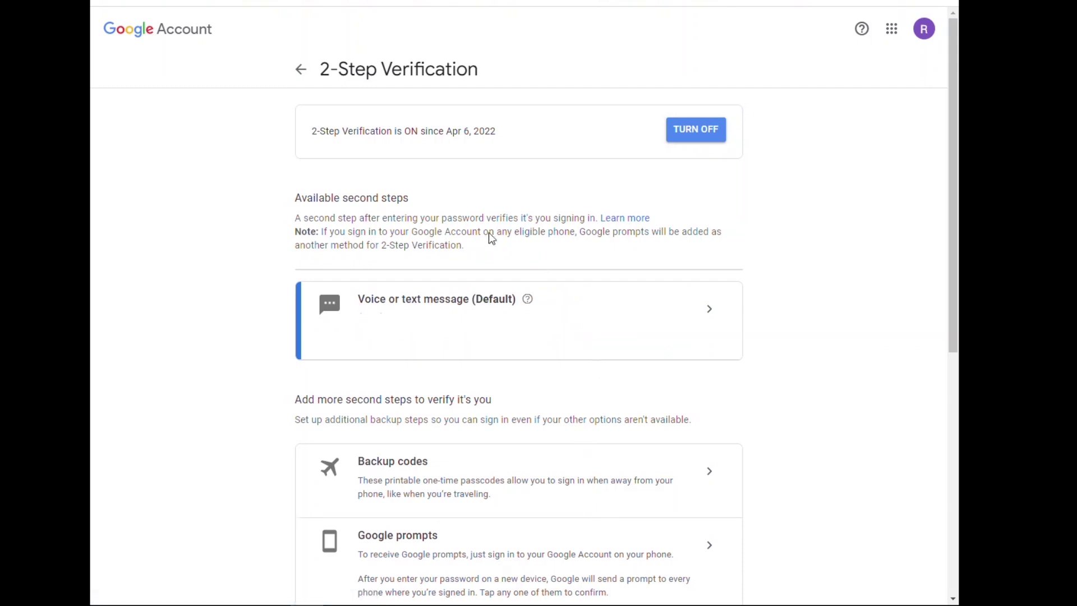
left_click(301, 69)
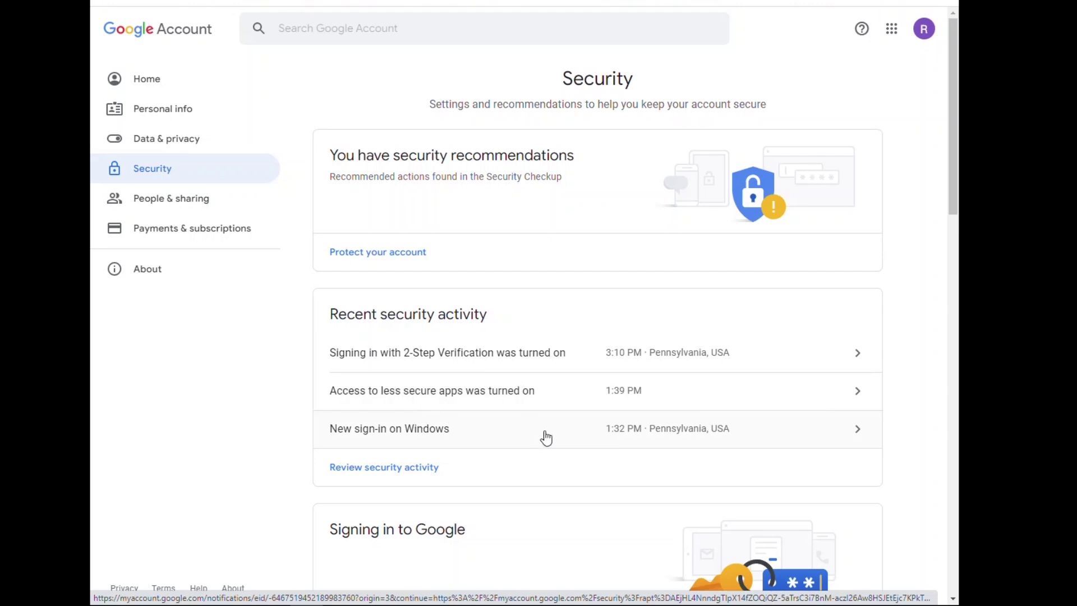
Step: Open App passwords on the Security page, re-entering the account password to verify
scroll(542, 428, "down", 1)
scroll(540, 424, "down", 4)
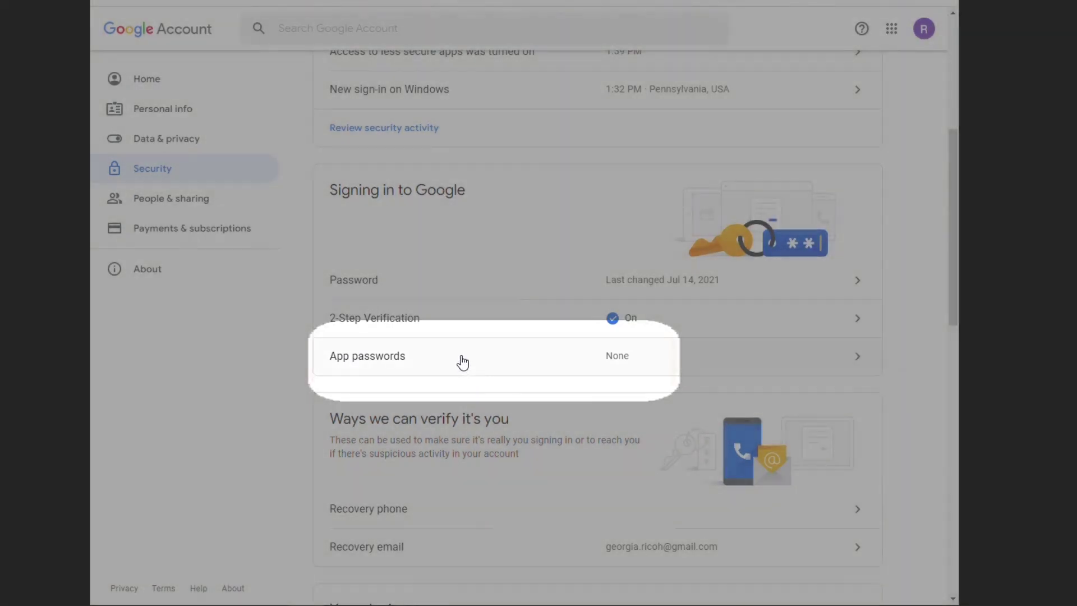
left_click(463, 362)
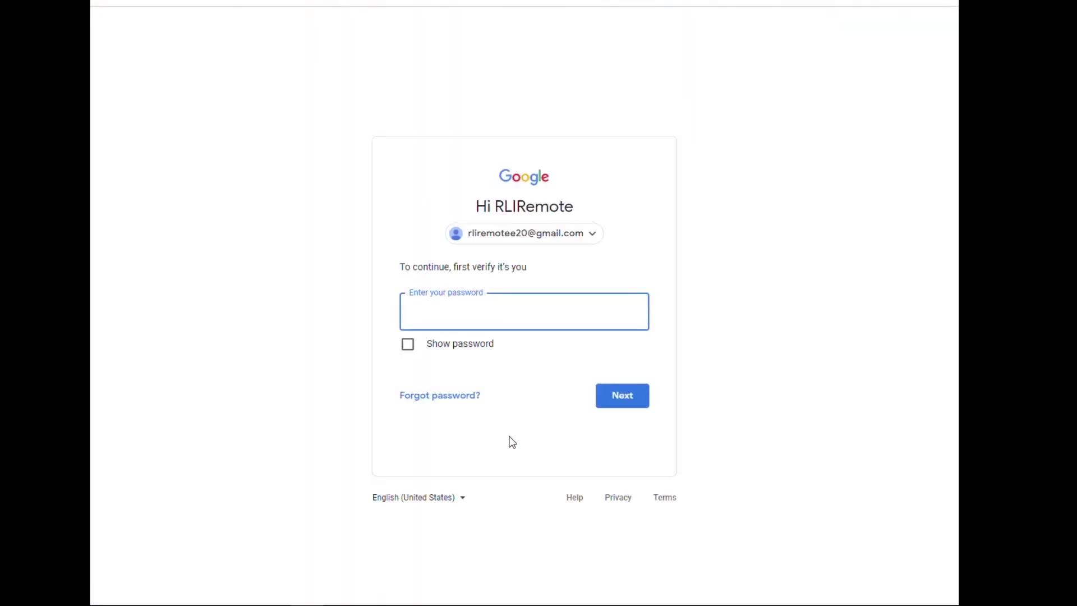
type("••••••••••")
key("Return")
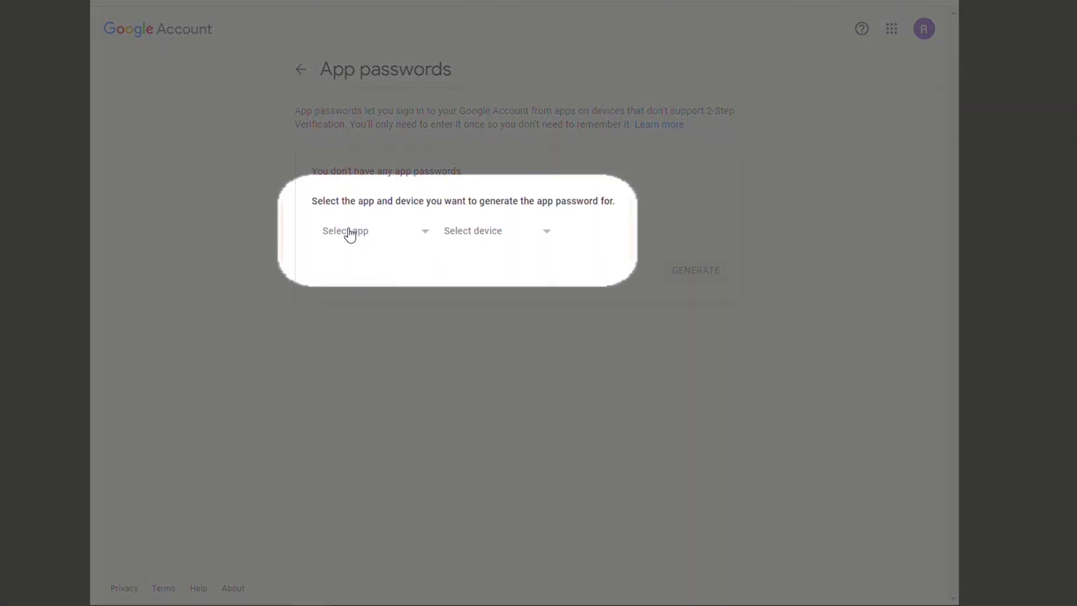
Step: Generate a Mail app password for a custom device named 'Ricoh MFP' and select it
left_click(346, 233)
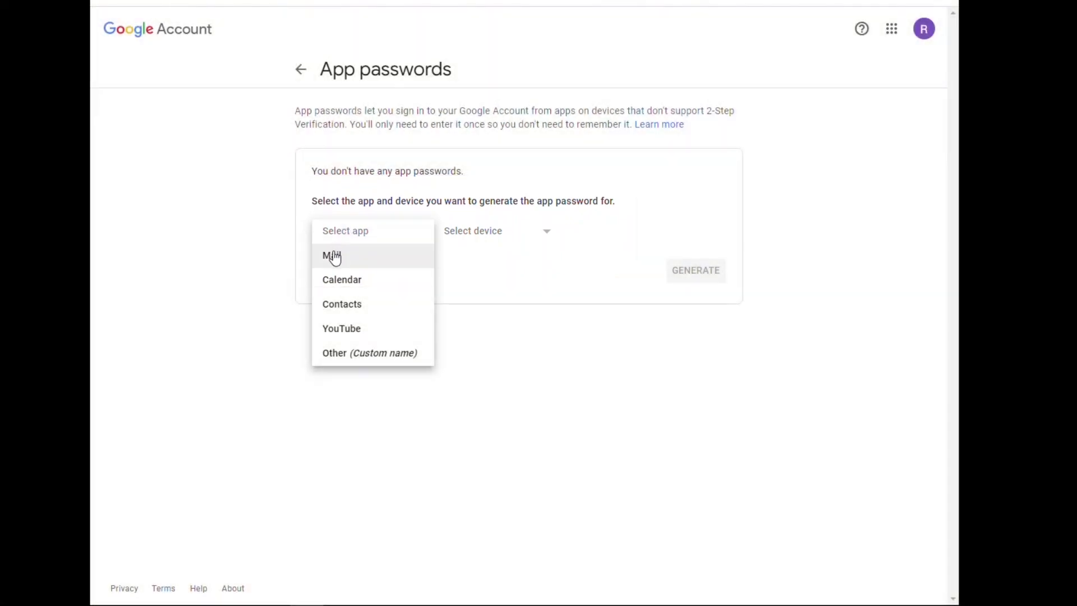
left_click(335, 258)
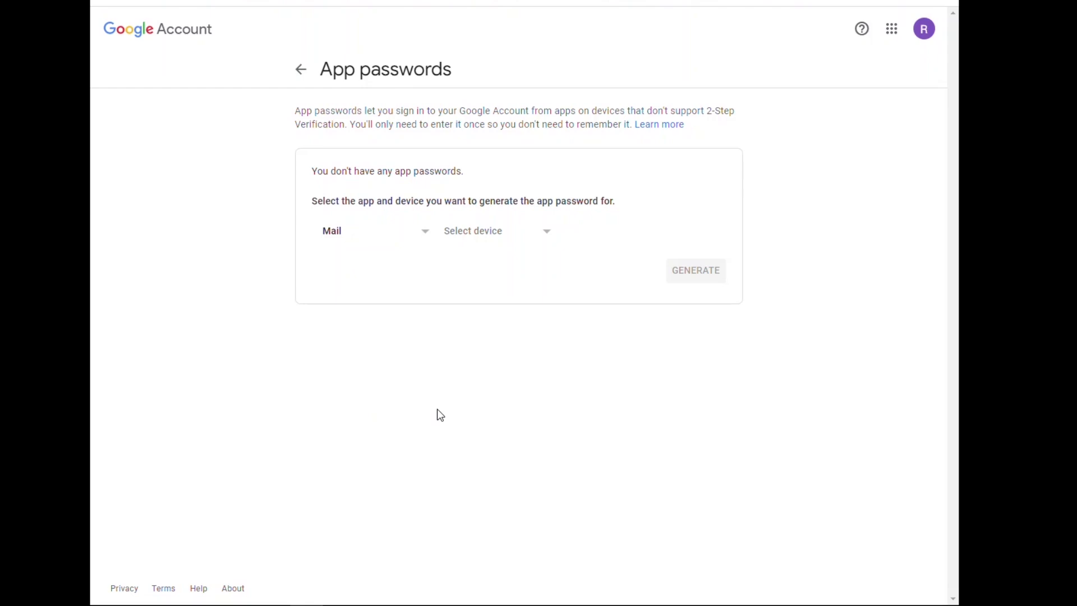
left_click(484, 233)
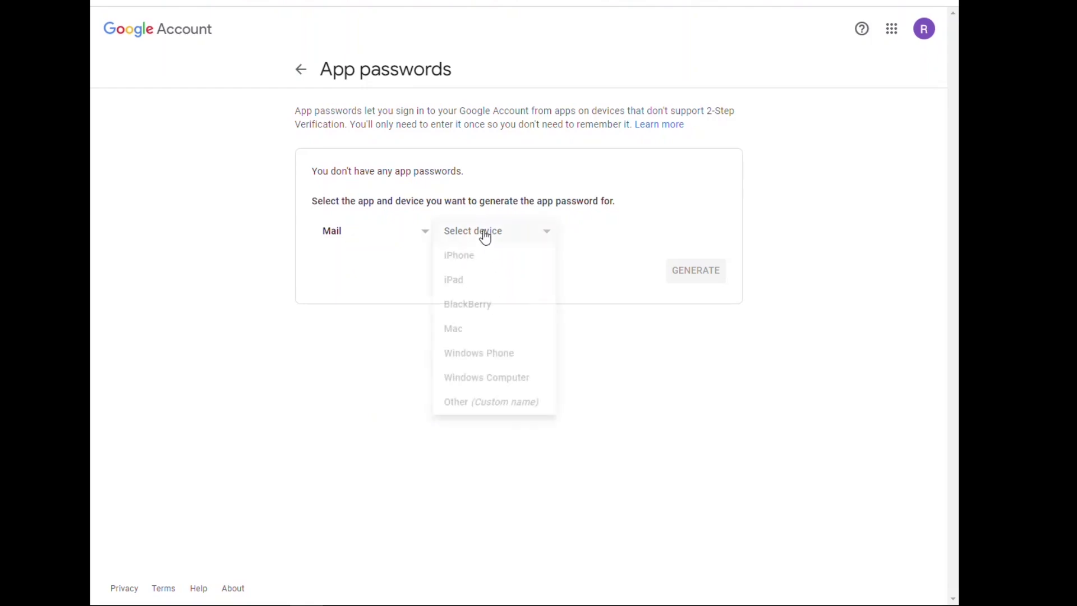
left_click(497, 407)
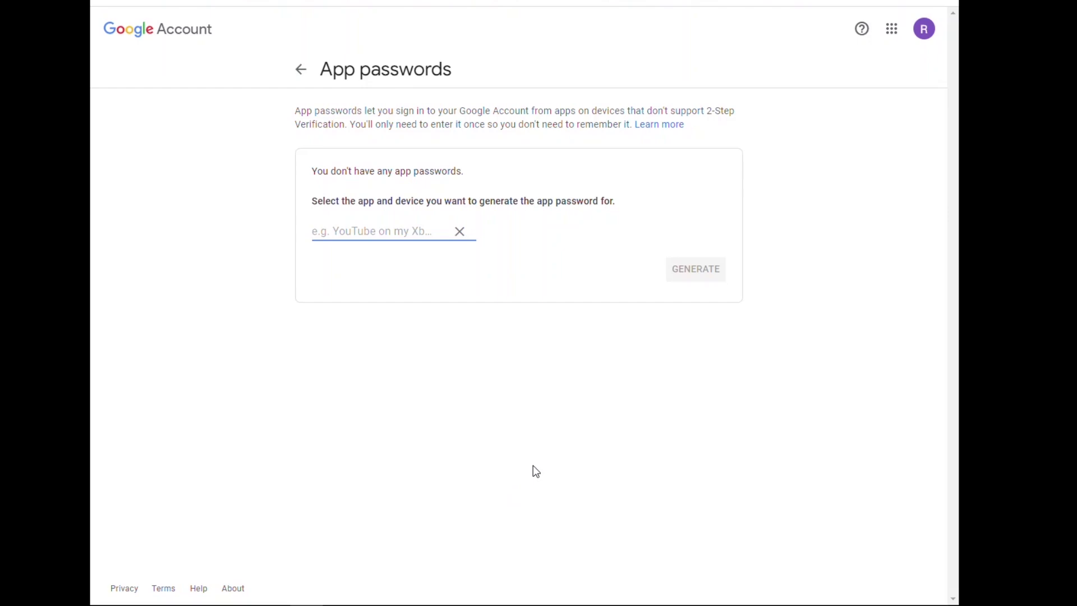
type("R")
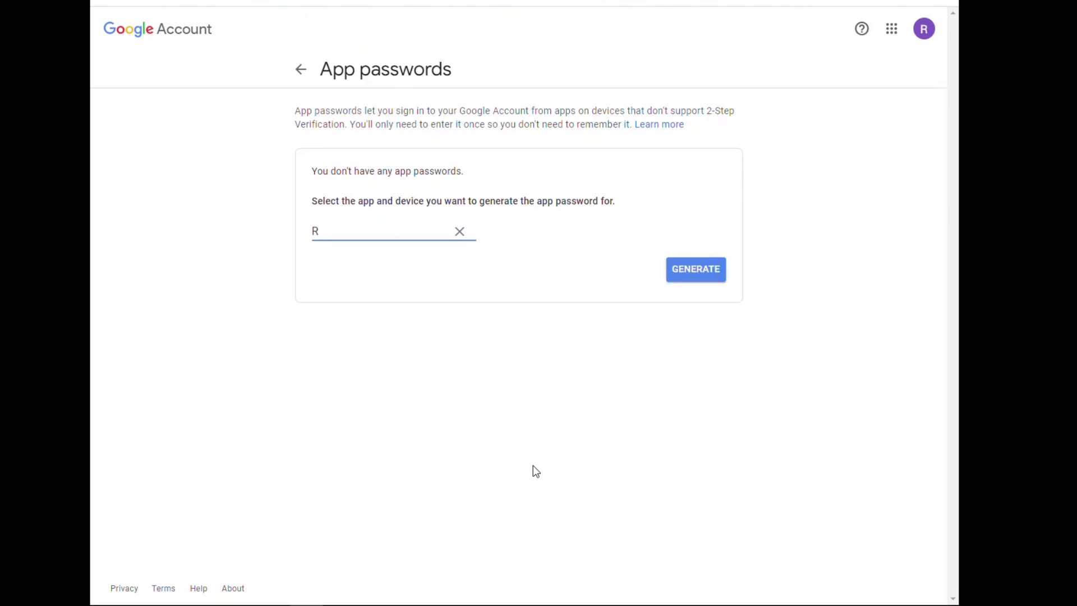
type("icoh MFP")
left_click(695, 275)
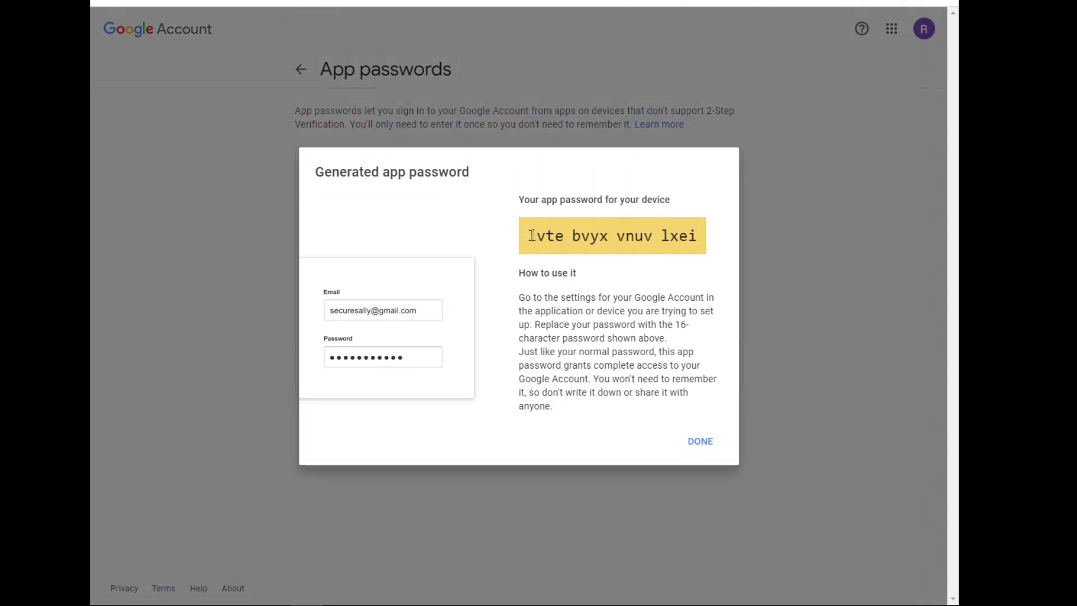
left_click_drag(529, 236, 680, 236)
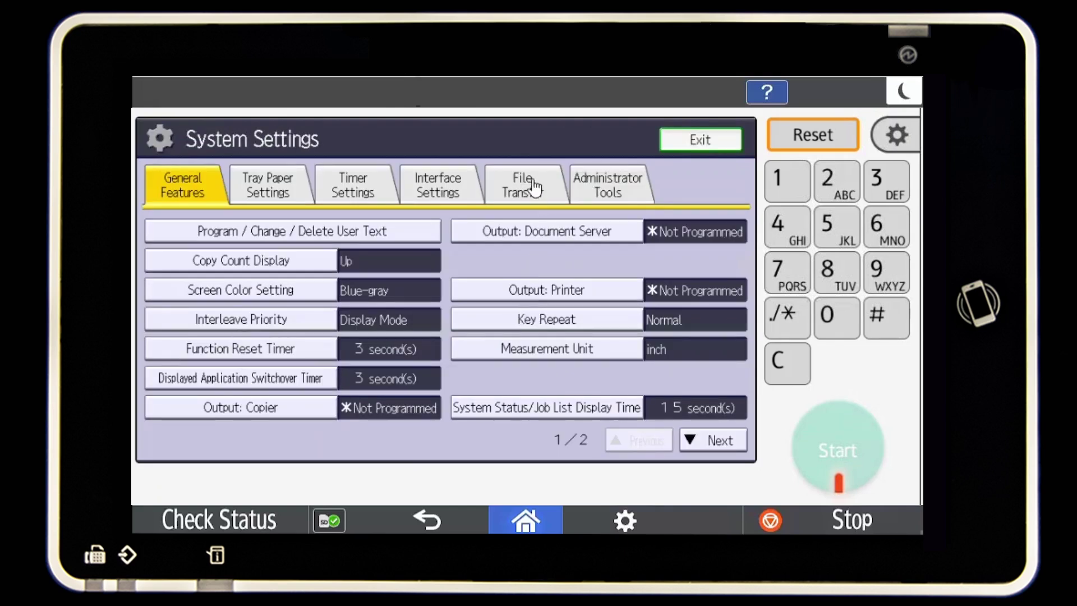
Step: Review the File Transfer SMTP Authentication settings without saving and return the panel home
left_click(523, 185)
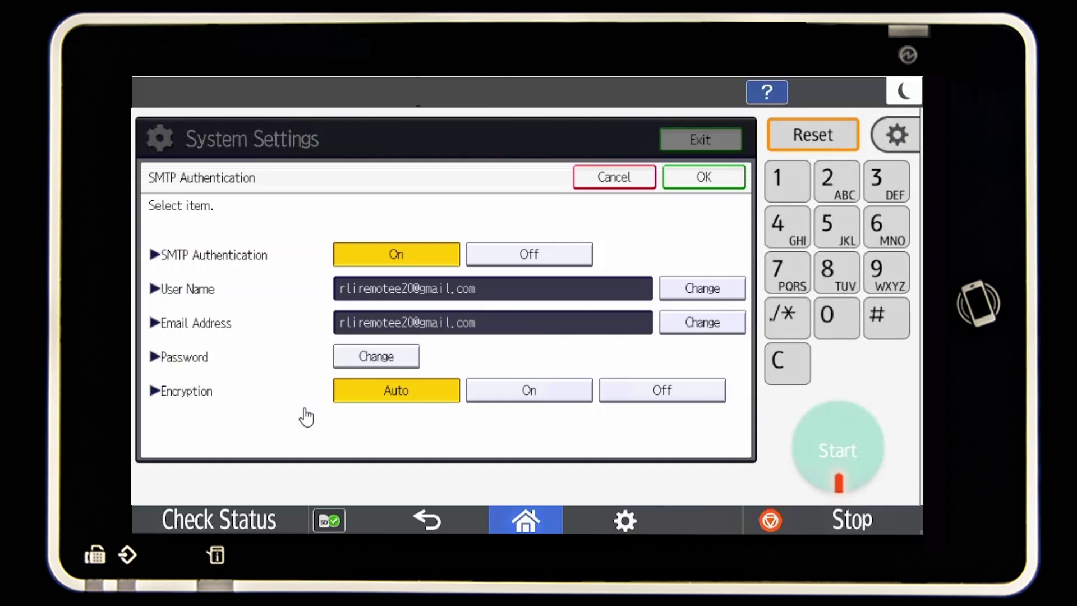
left_click(617, 178)
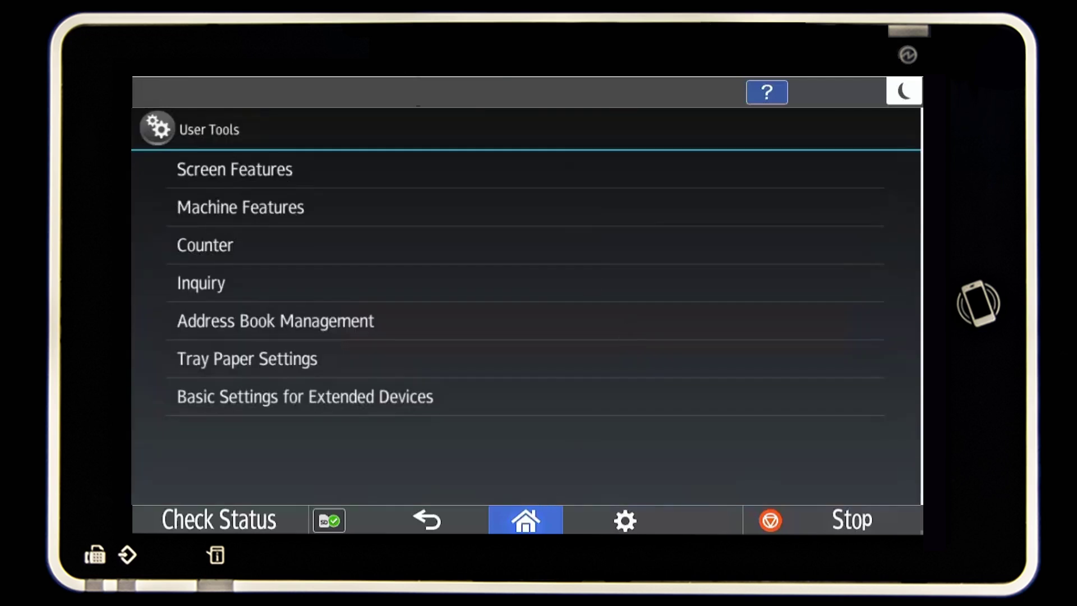
left_click(525, 520)
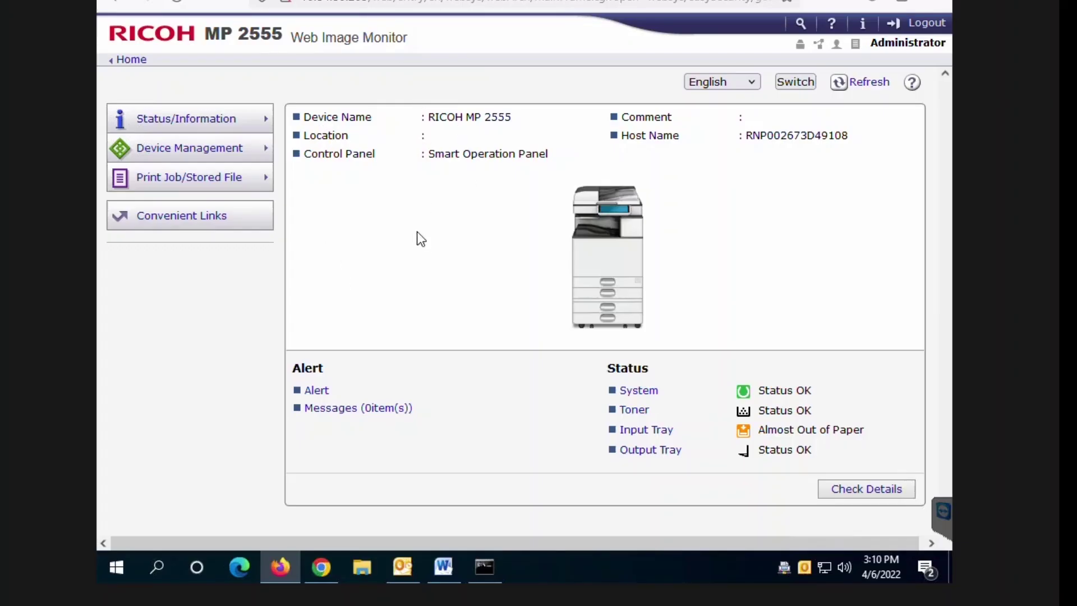
Step: In Web Image Monitor, open the Email configuration's SMTP Auth. Password change page
mouse_move(192, 152)
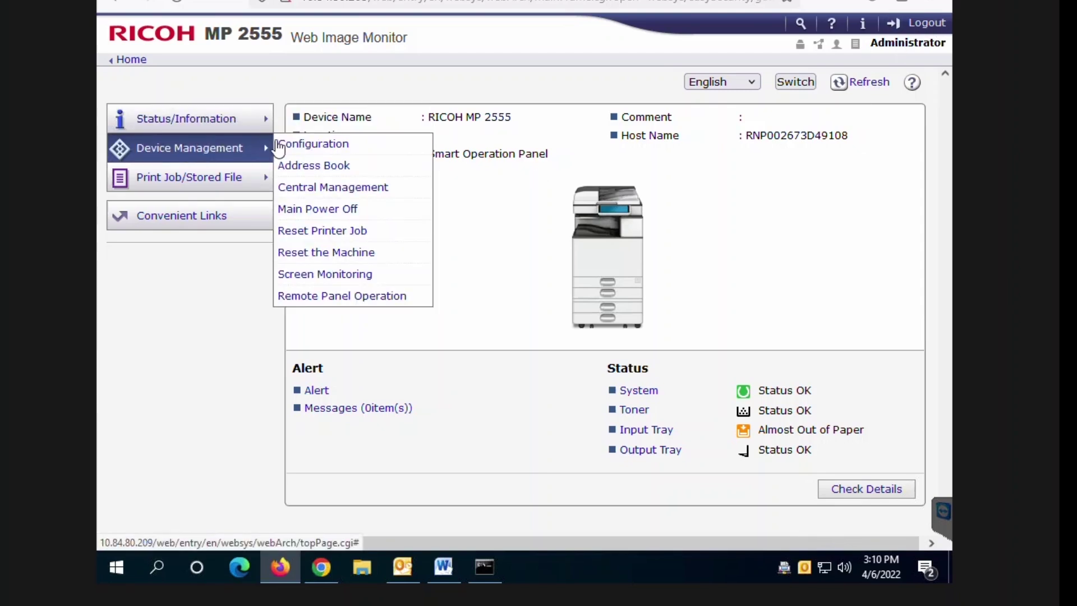
left_click(313, 144)
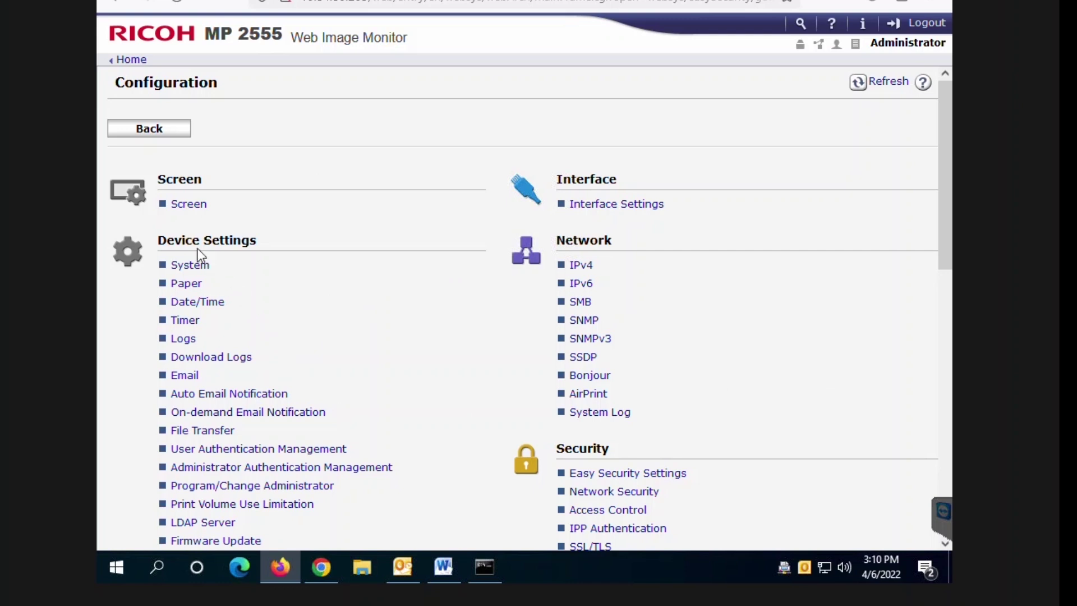
left_click(194, 375)
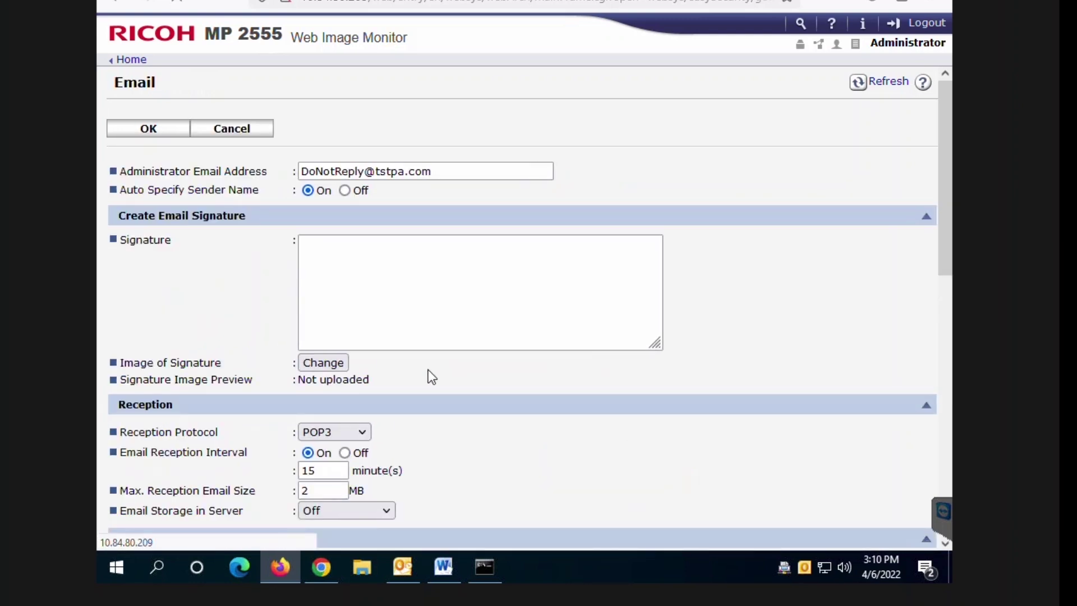
scroll(504, 360, "down", 5)
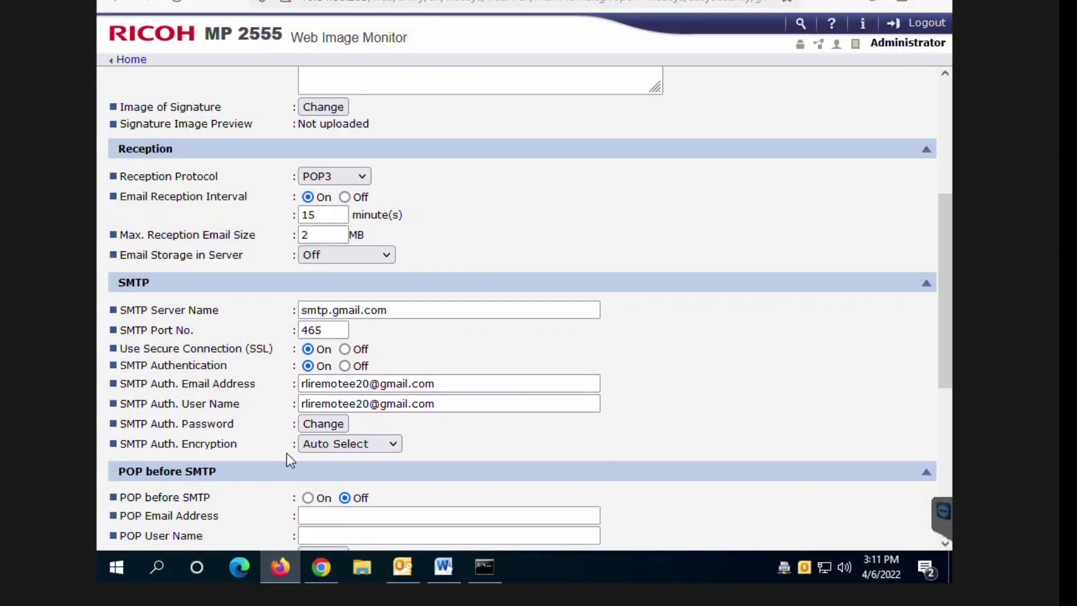
left_click(322, 425)
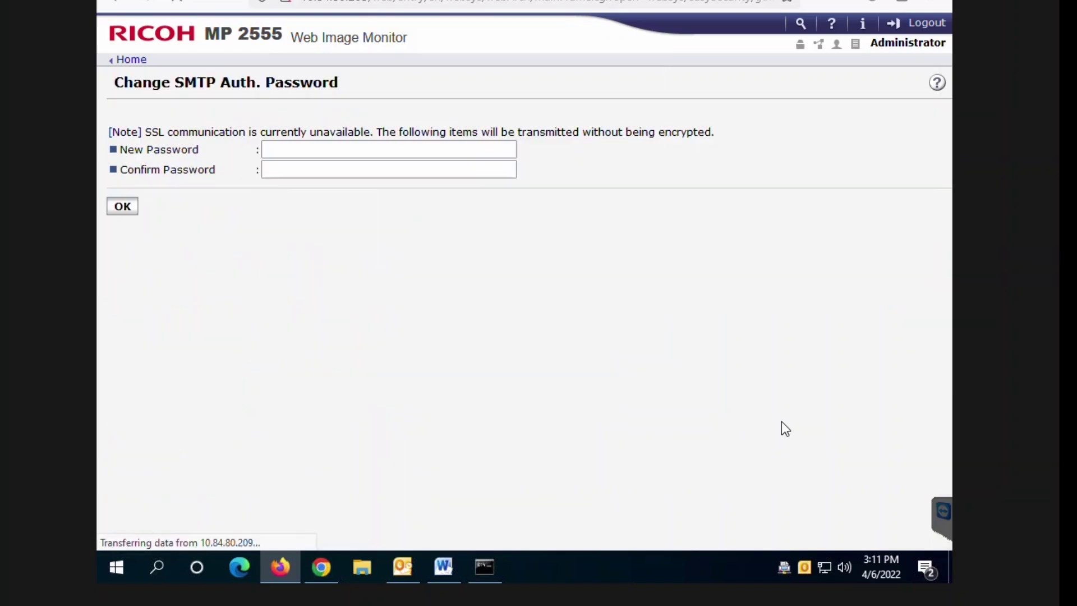
Step: Paste the app password into New and Confirm Password and save it
left_click(291, 148)
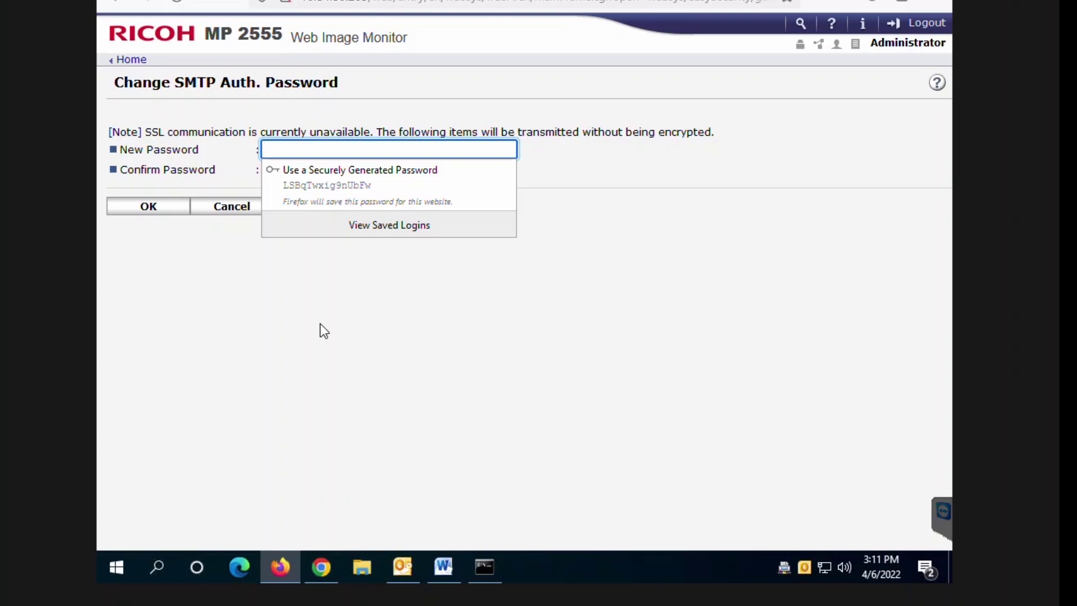
key("ctrl+v")
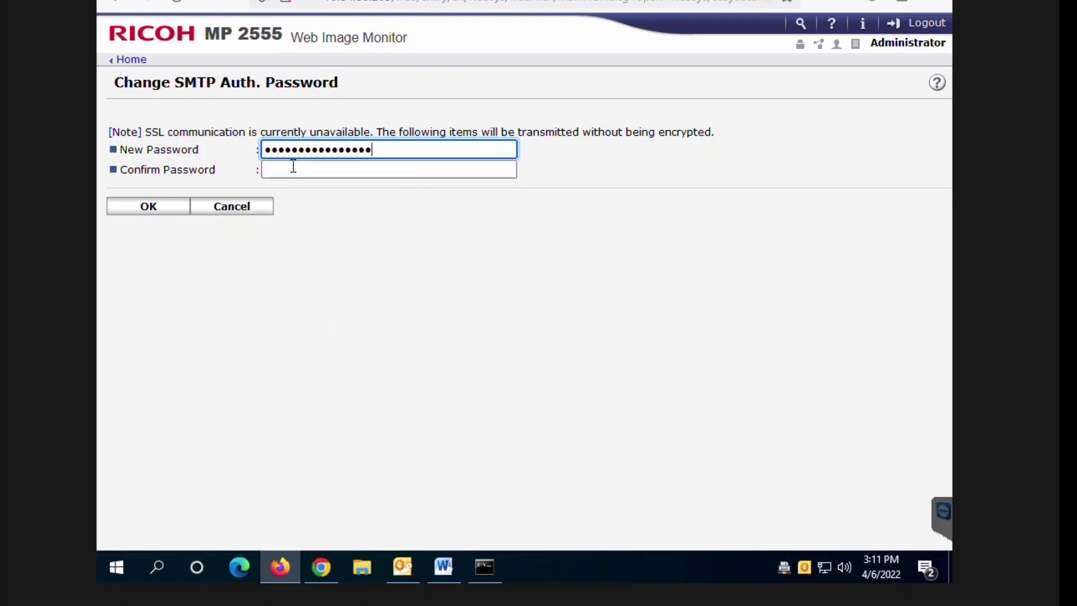
left_click(293, 171)
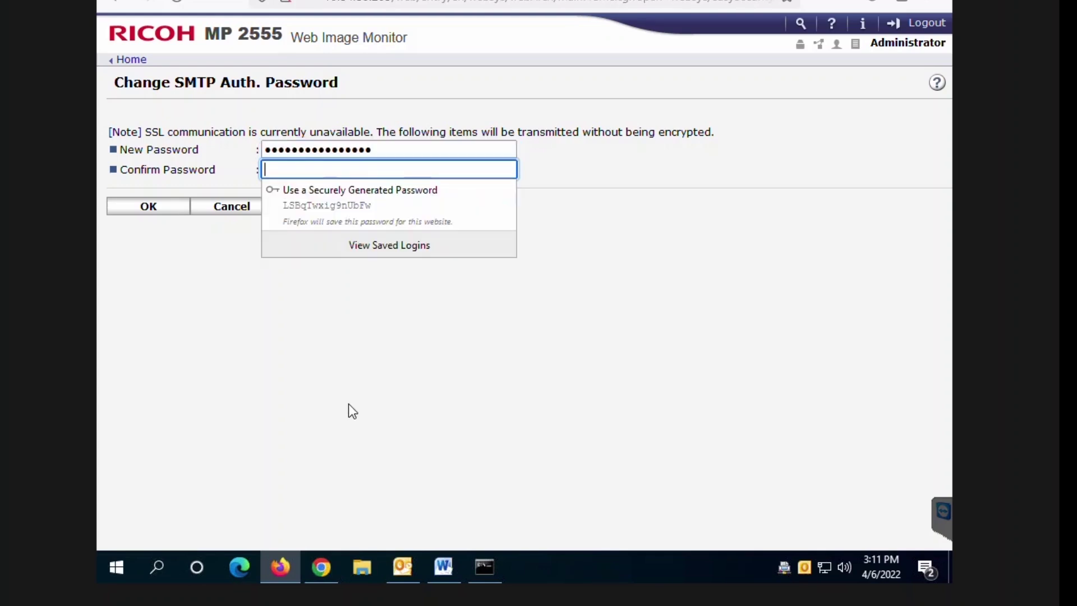
key("ctrl+v")
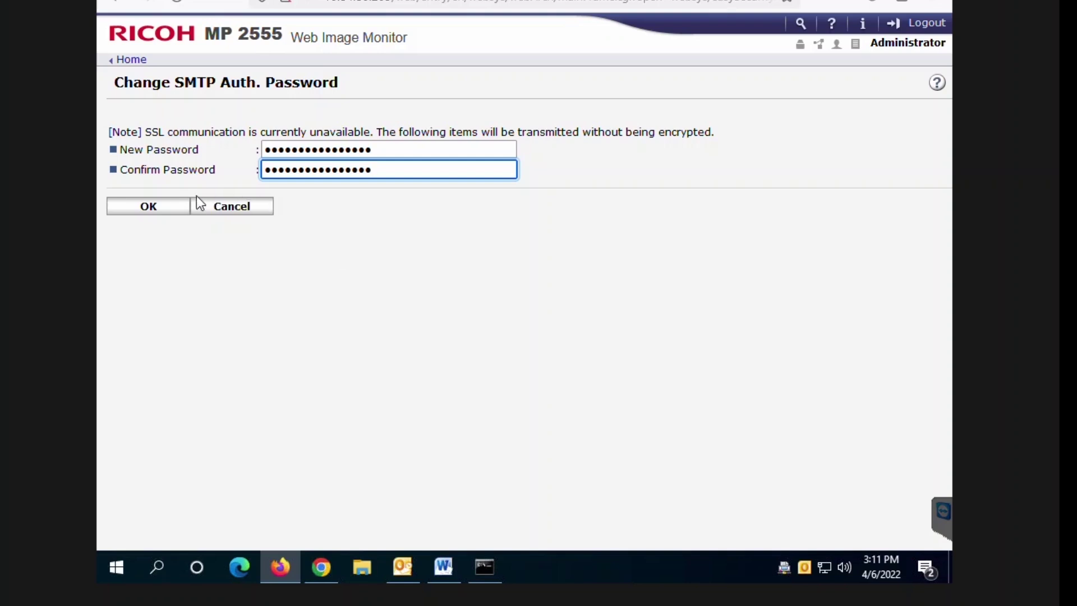
left_click(157, 210)
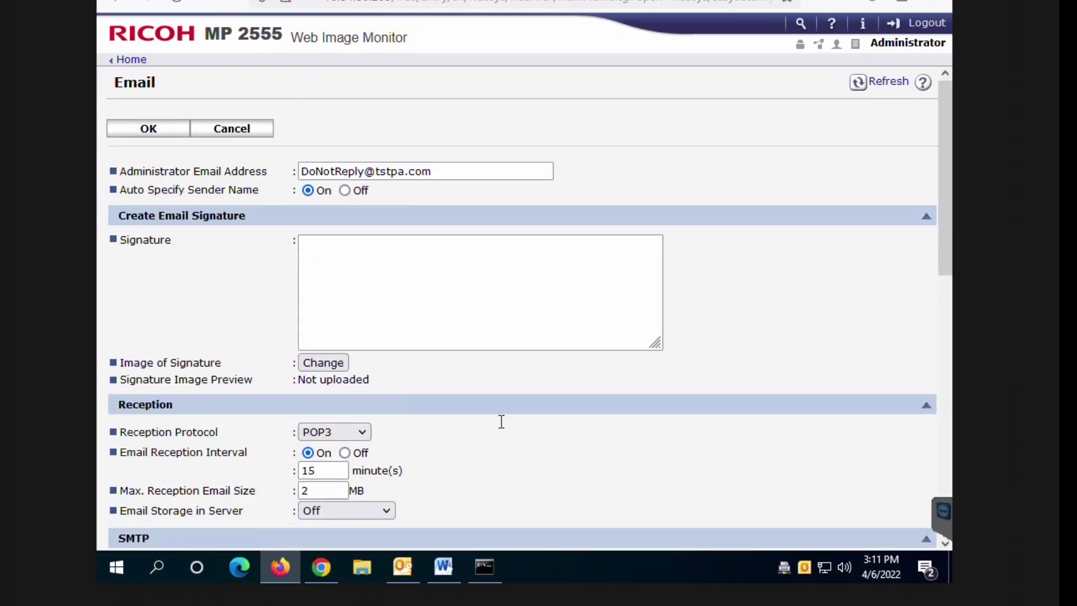
Step: Save the Gmail SMTP Email settings and return to the device home page
scroll(505, 393, "down", 8)
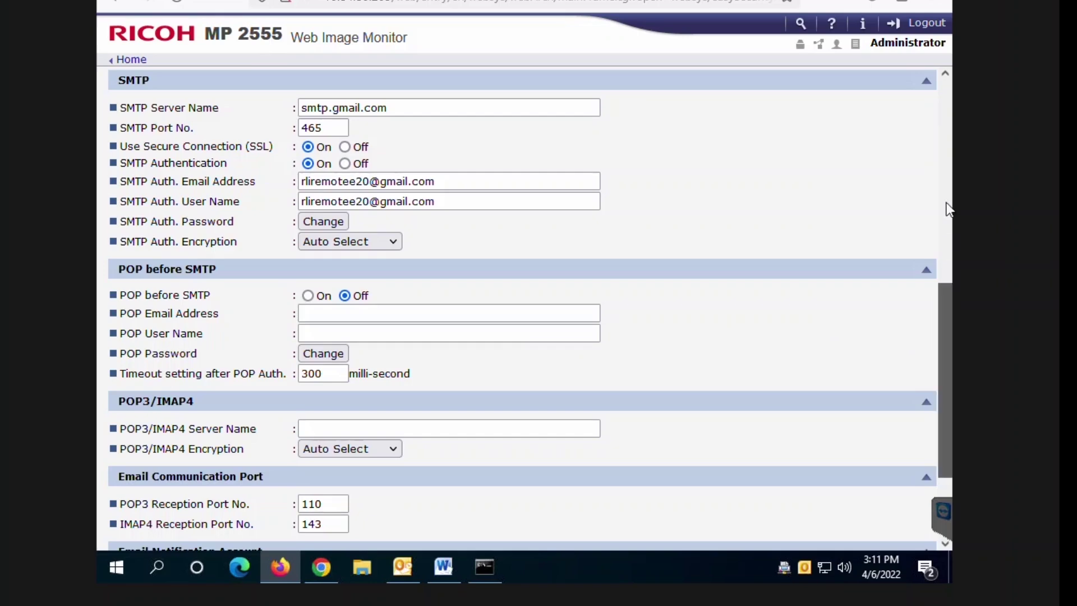
scroll(948, 209, "up", 8)
left_click(149, 128)
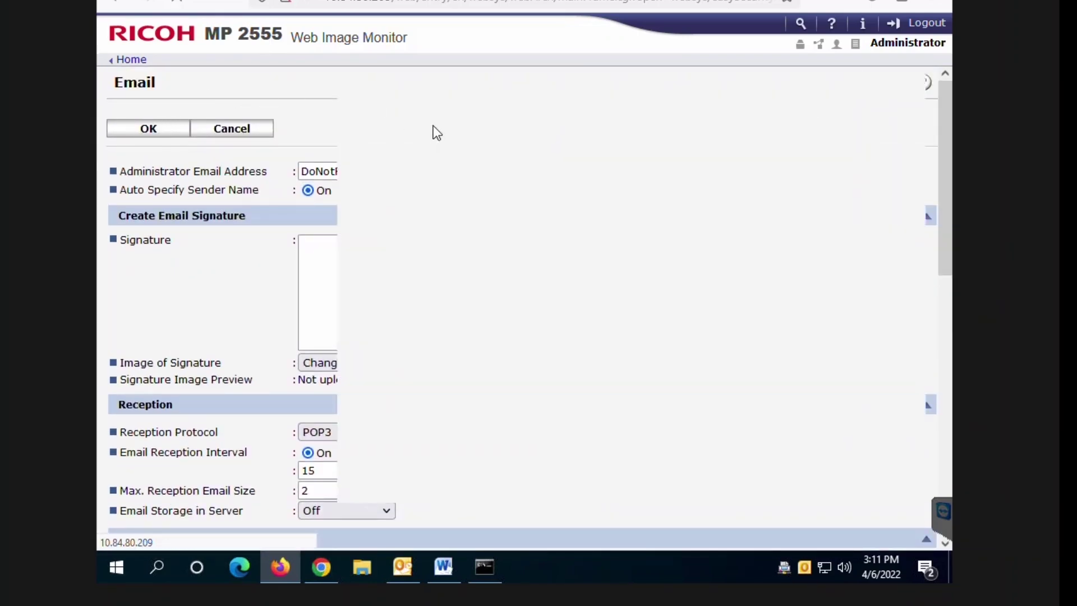
left_click(132, 60)
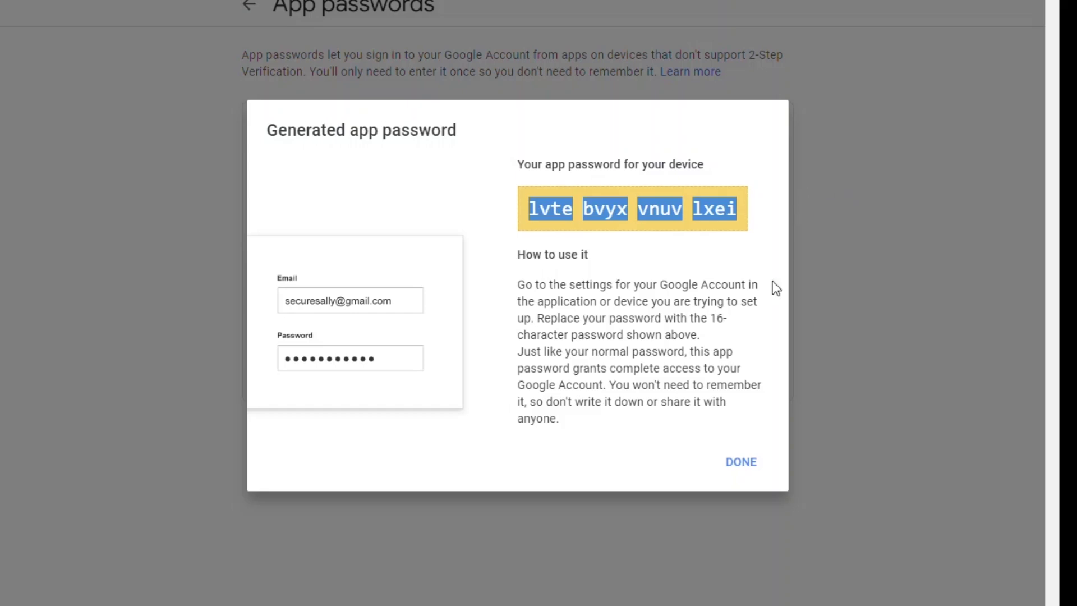
Step: Dismiss the generated password dialog and return to Security, showing the Ricoh MFP app password
left_click(741, 464)
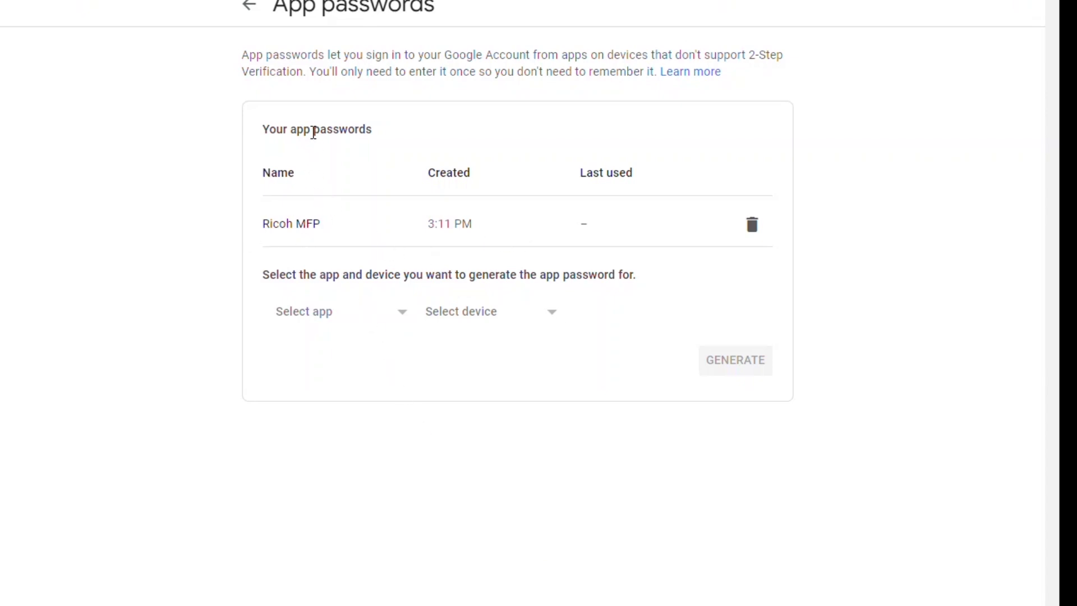
left_click(251, 7)
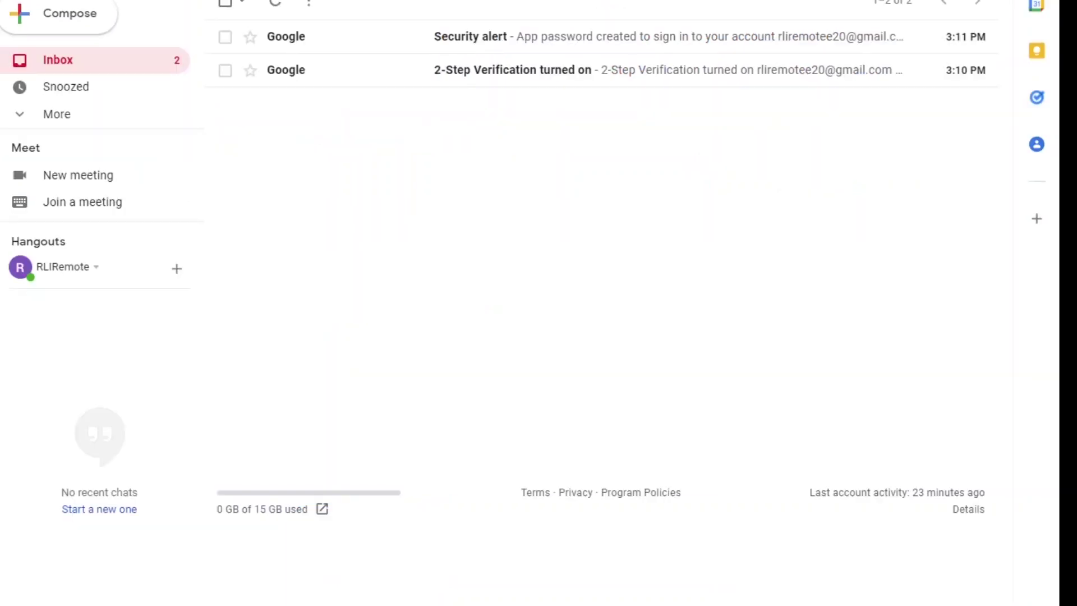
Step: Delete the 2-Step Verification email, mark the Security alert activity as yours, then delete the alert
left_click(477, 70)
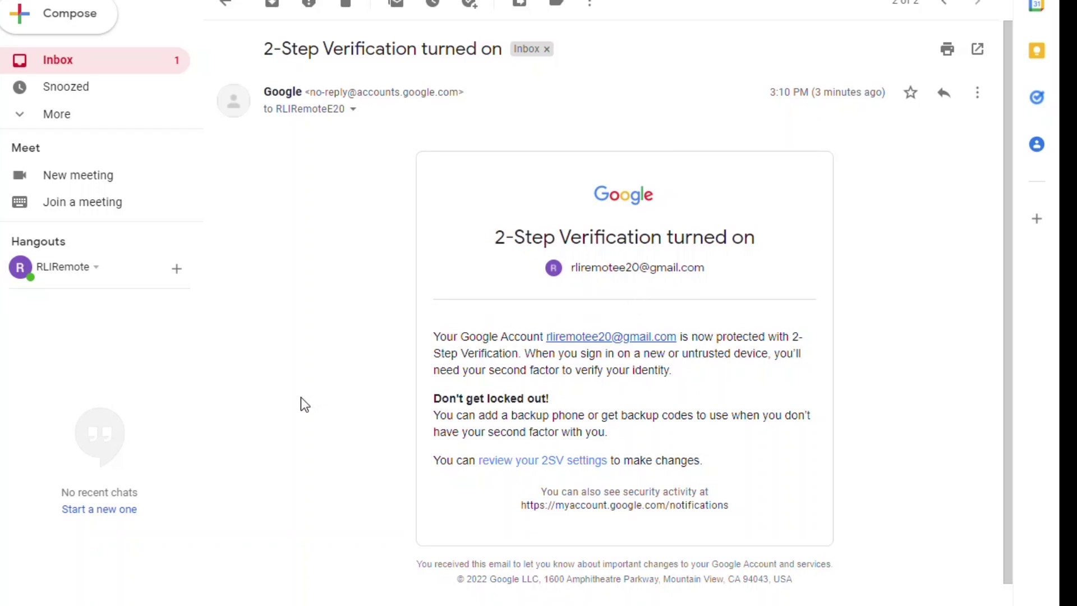
left_click(346, 6)
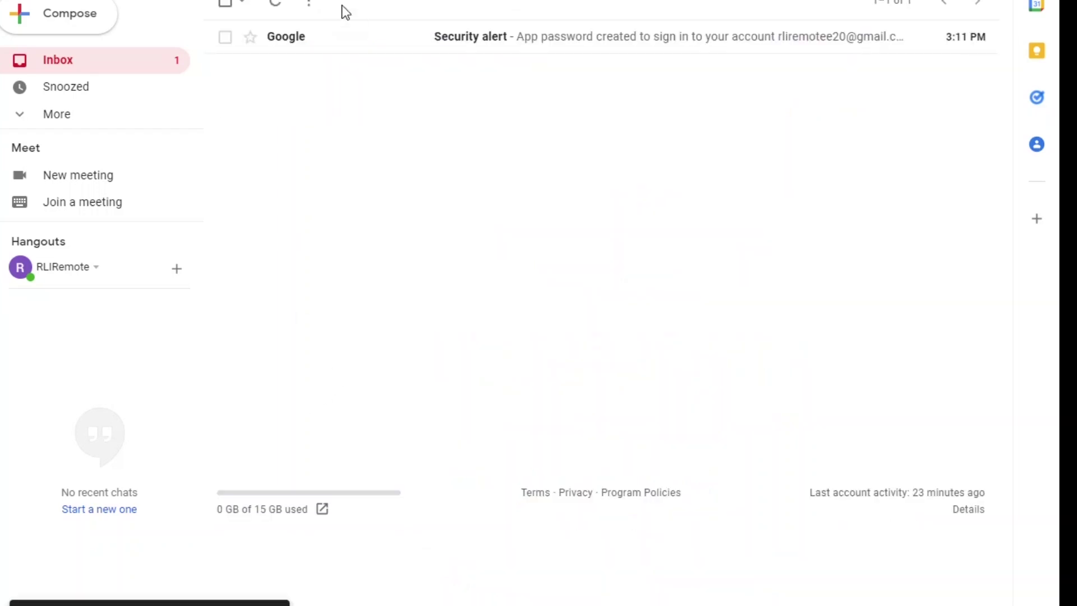
left_click(306, 38)
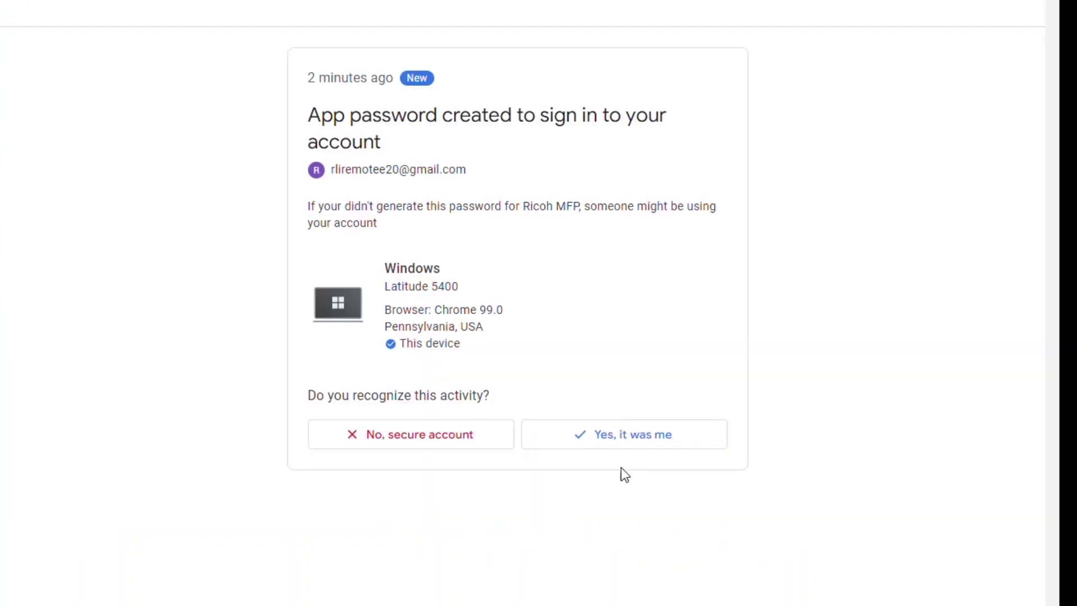
left_click(631, 440)
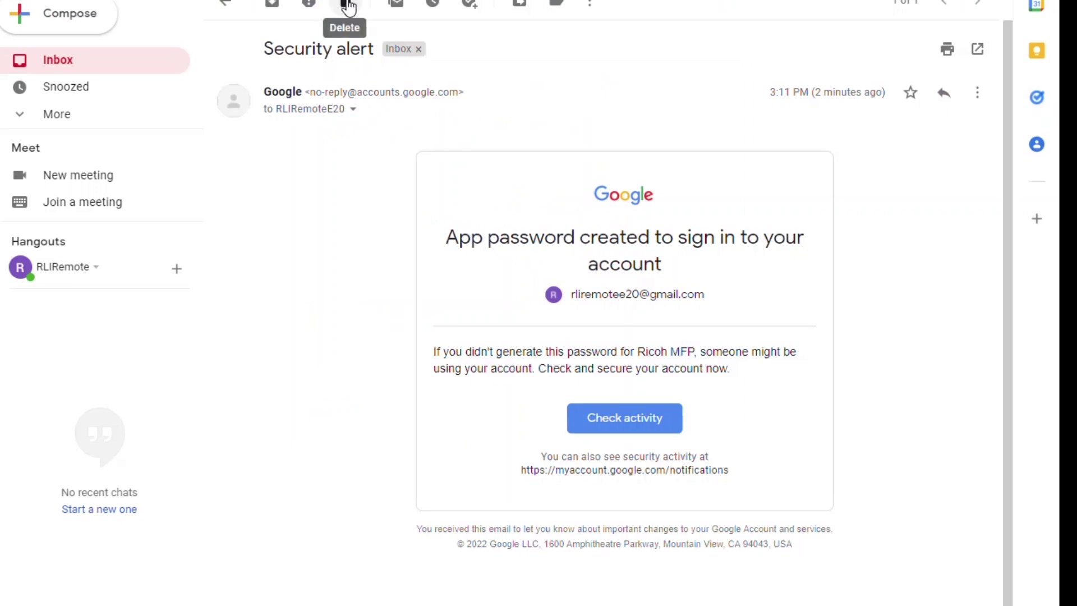
left_click(346, 4)
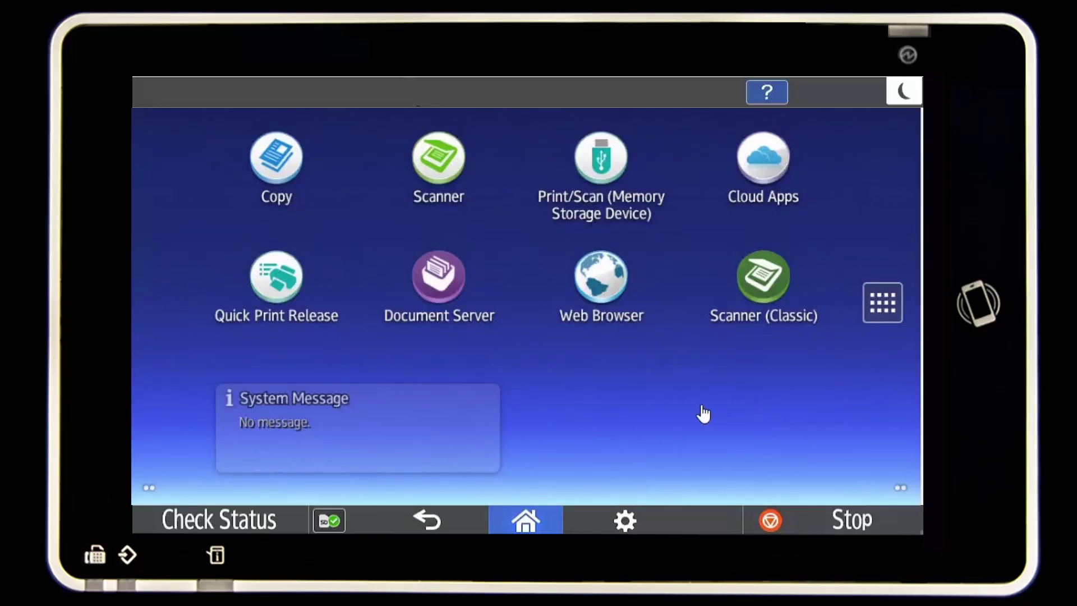
Step: Scan to the recipient's keyboard-entered e-mail address and check Scan Files Status shows it Completed
left_click(436, 171)
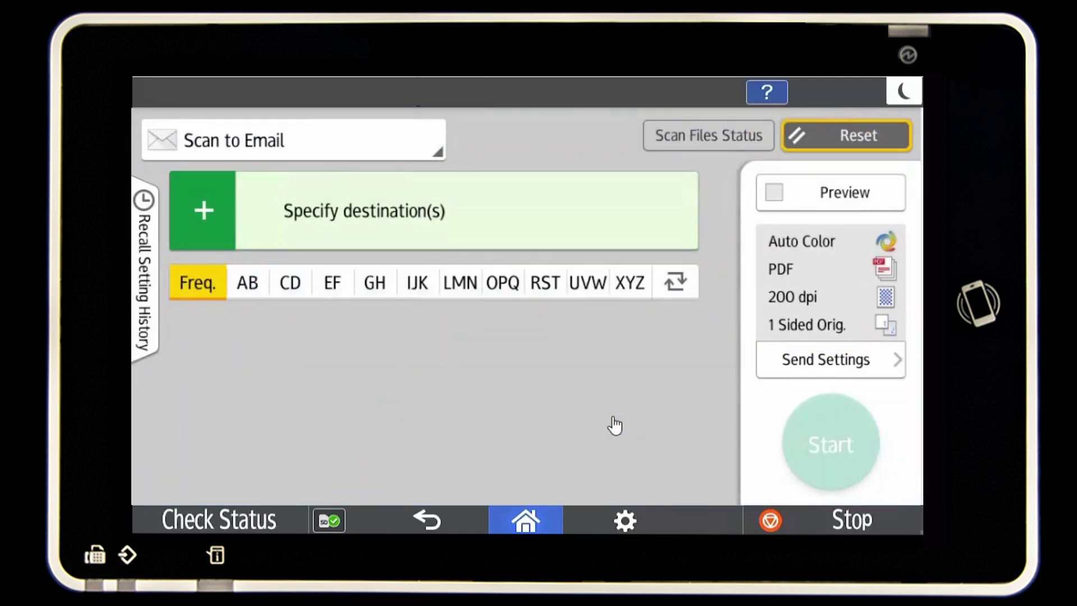
left_click(205, 212)
left_click(275, 273)
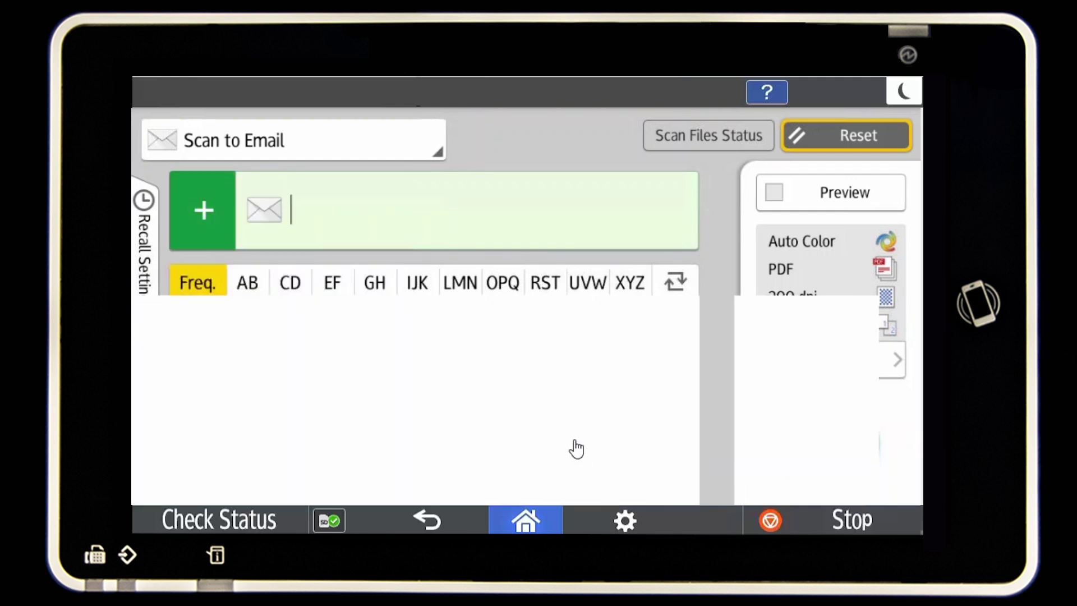
left_click(870, 377)
left_click(832, 447)
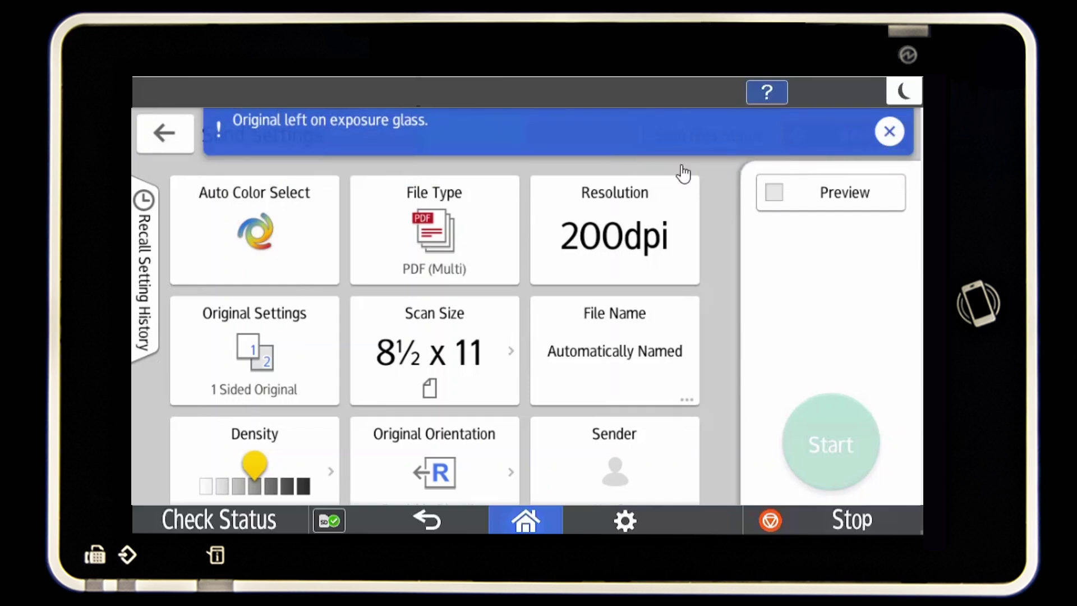
left_click(695, 136)
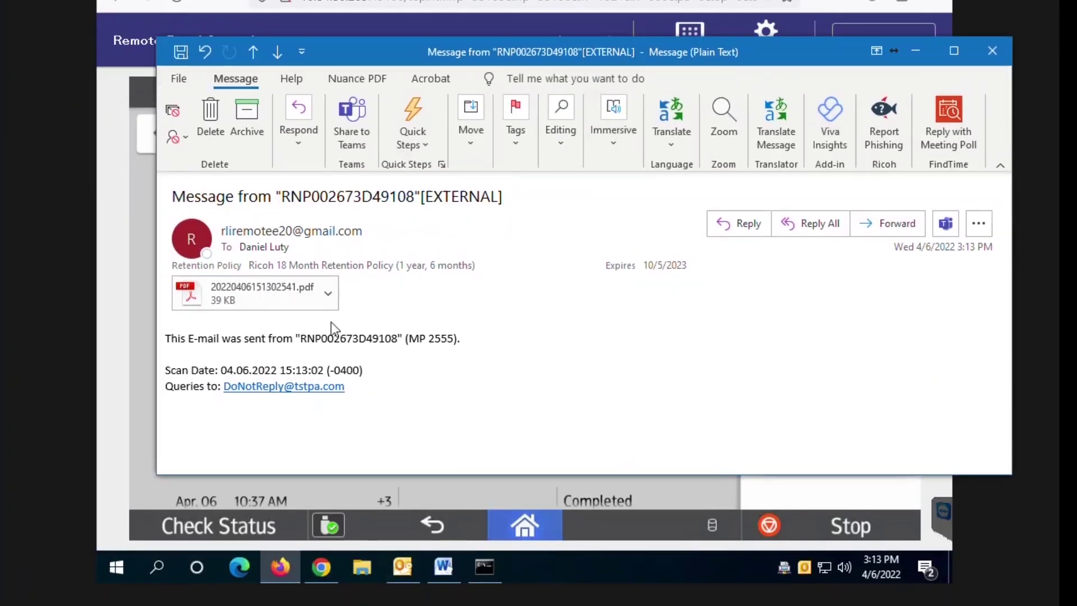
Step: Open the scanned PDF attachment showing the MP 2555 Configuration Page and move its viewer left
left_click(223, 295)
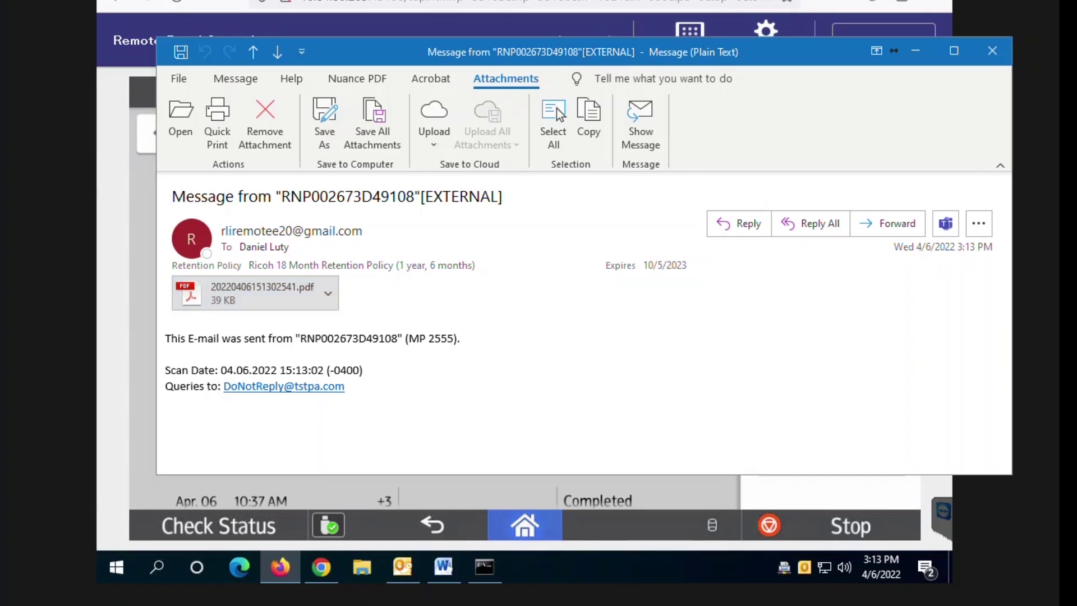
left_click_drag(819, 17, 492, 32)
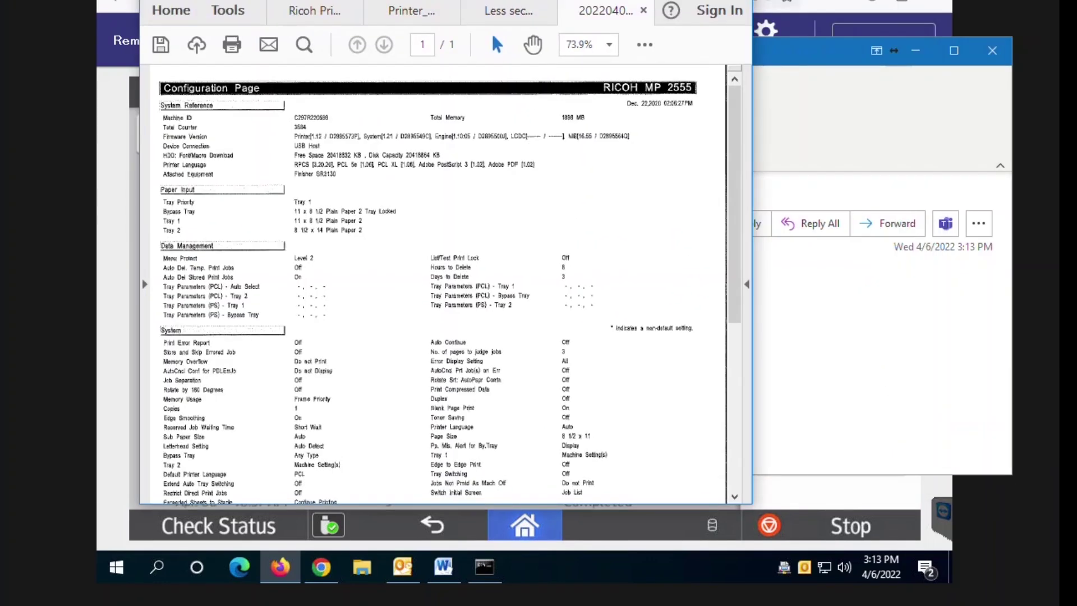